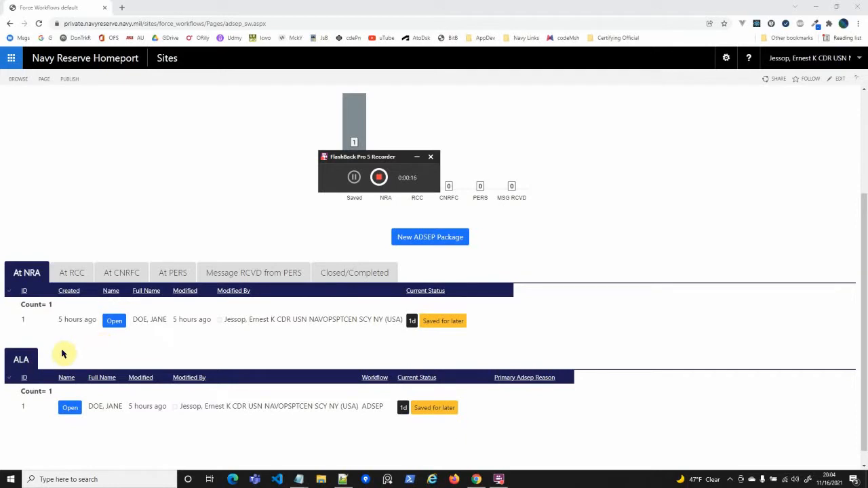
Switch to Notepad++ and review the Southwest command names and abbreviations listed in commands_sw.js.
click(352, 475)
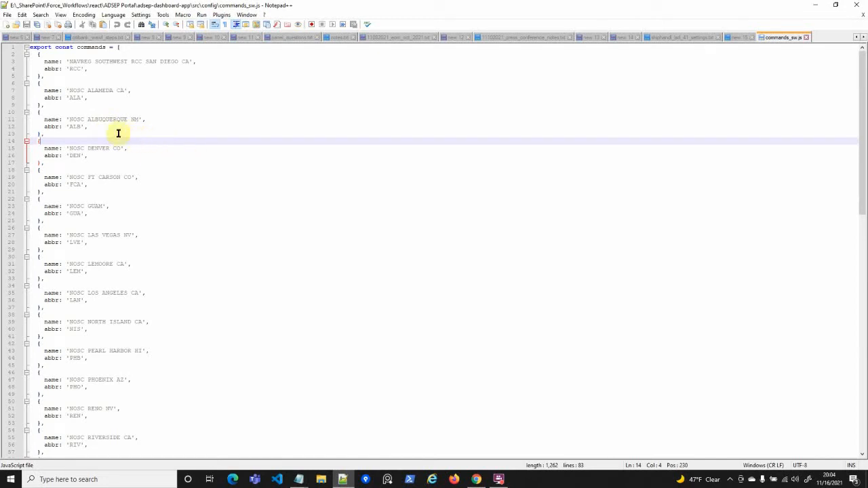
scroll(120, 142, down, 18)
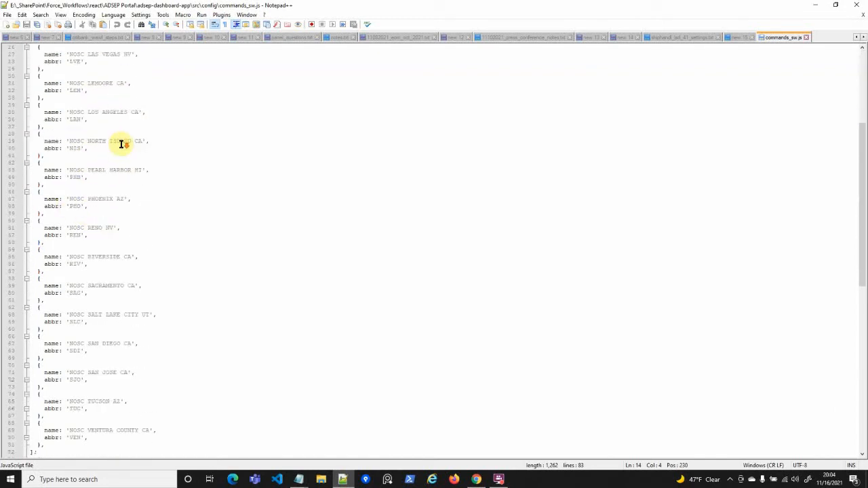
scroll(130, 192, up, 17)
scroll(131, 192, up, 2)
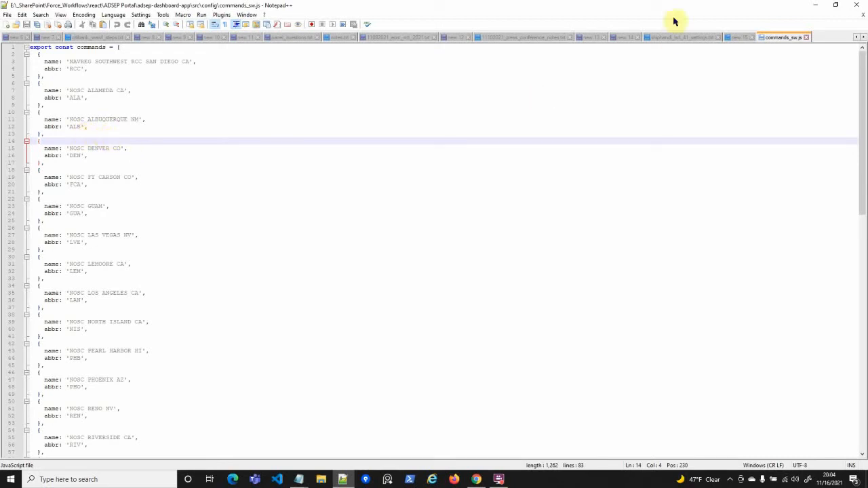
click(815, 5)
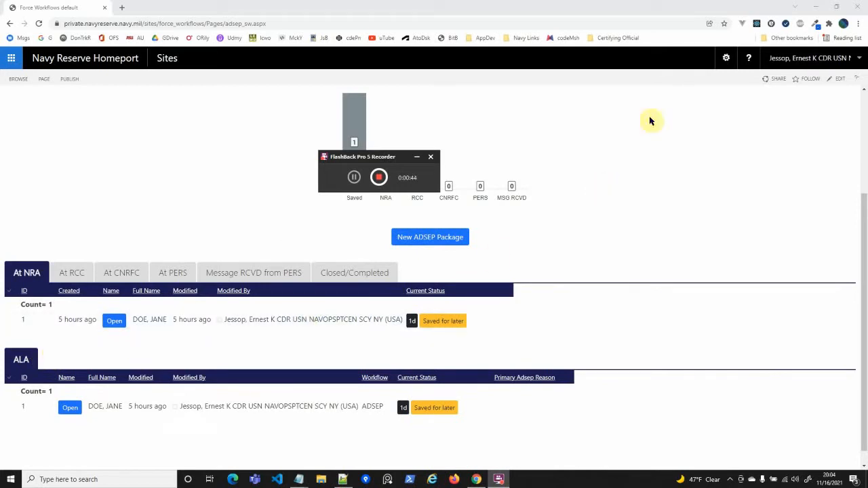
Go to the Force Workflows site contents in the browser and open the Master_ADSEP_Form_Library_Southwest library.
click(725, 57)
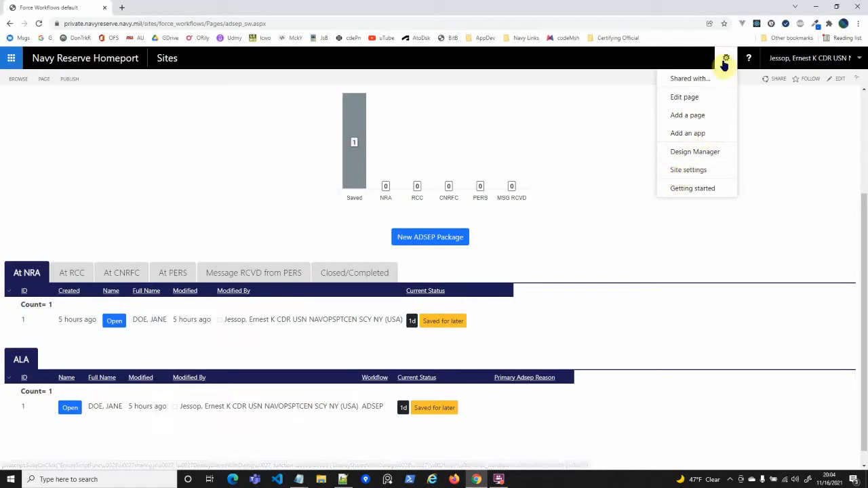
click(678, 171)
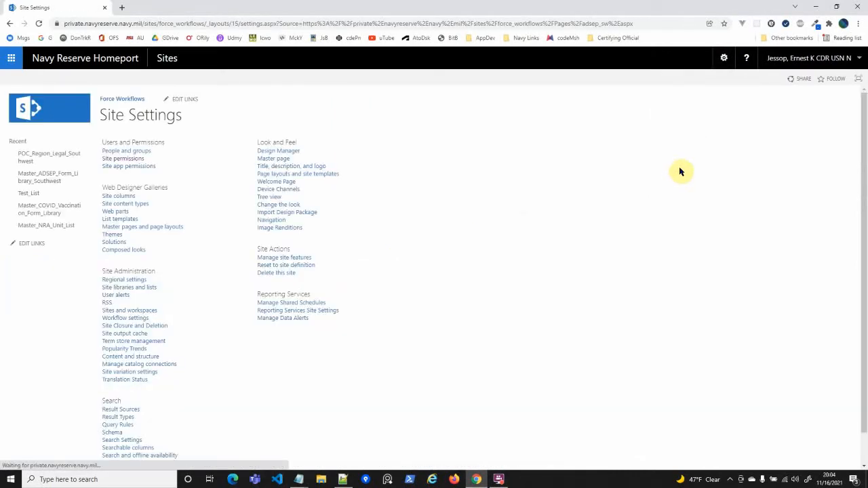
click(724, 59)
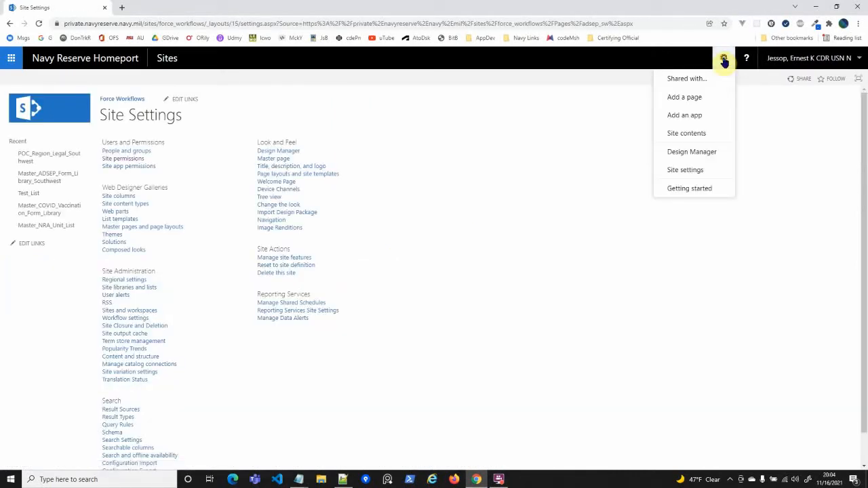
click(686, 138)
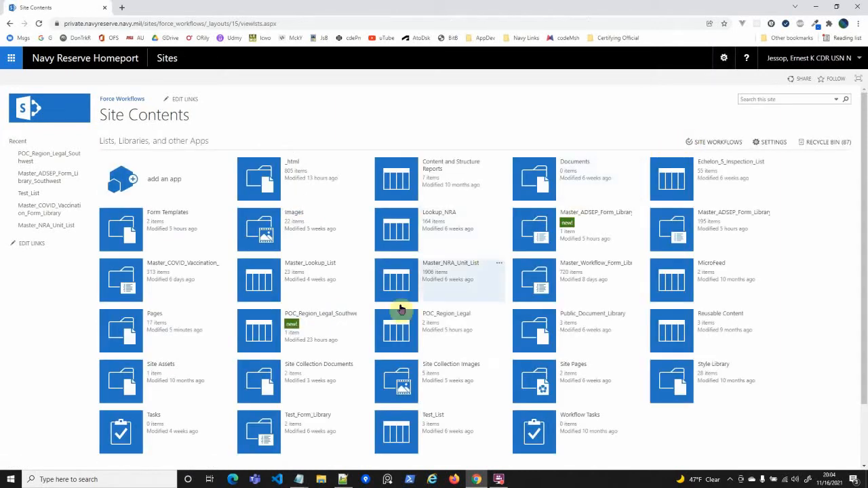
click(525, 272)
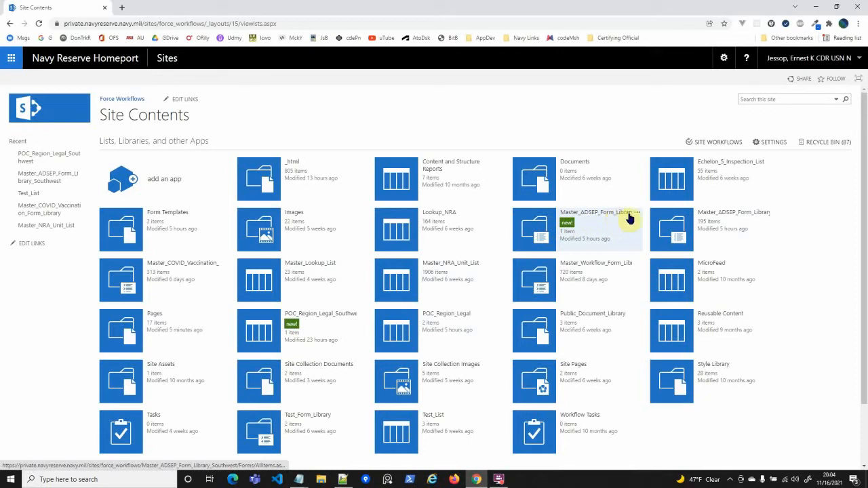
click(550, 237)
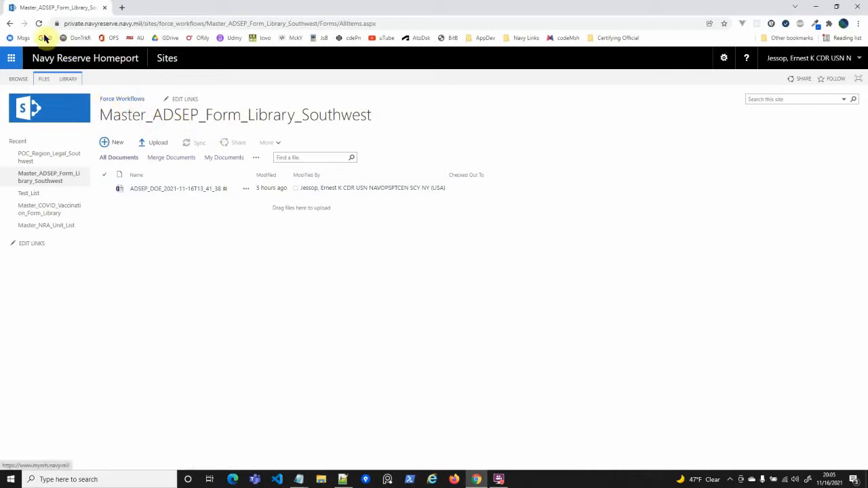
Return to the Region Southwest ADSEP portal page adsep_sw.aspx and look over its chart and package lists.
click(129, 23)
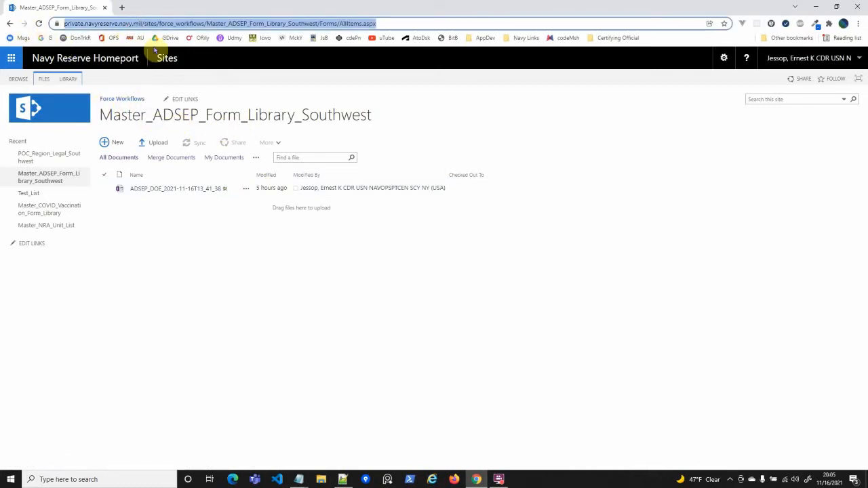
text(adse)
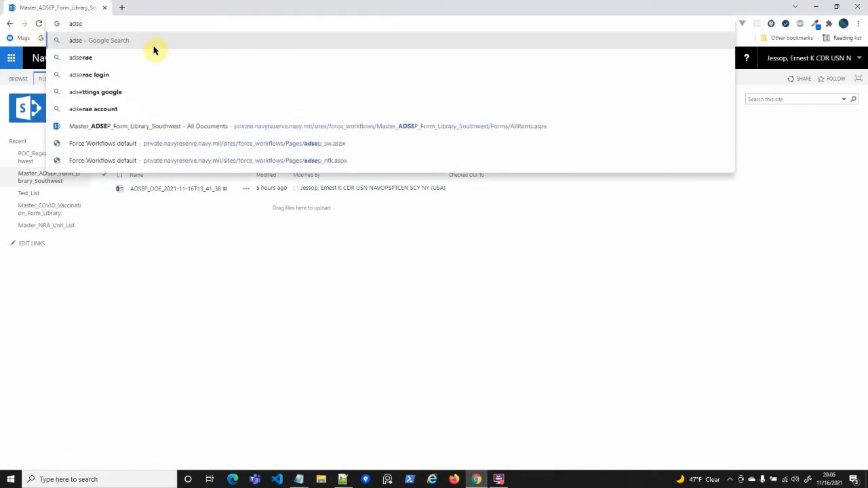
click(320, 148)
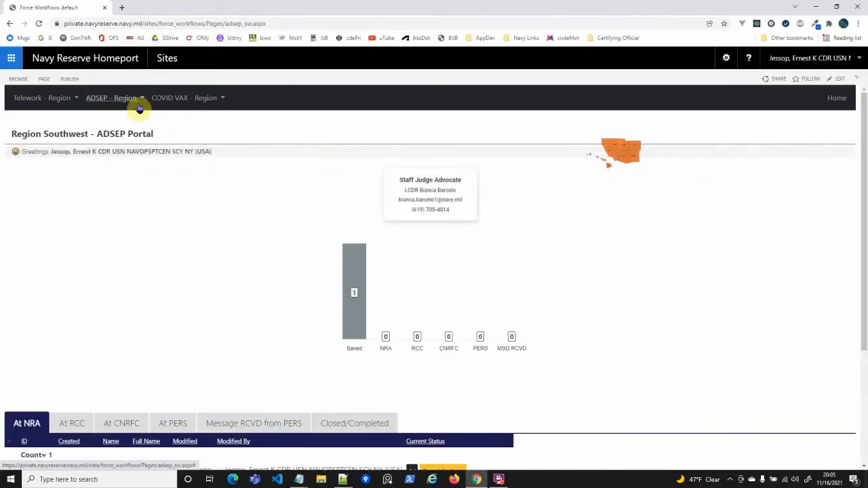
click(139, 107)
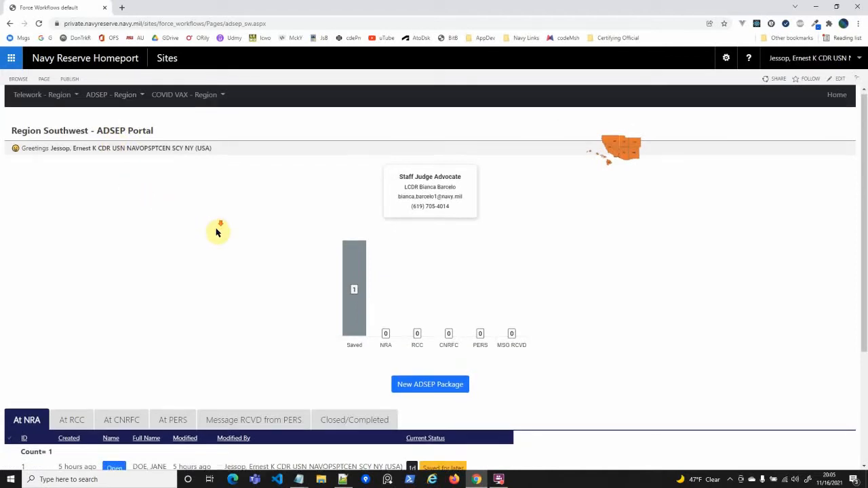
scroll(217, 232, down, 3)
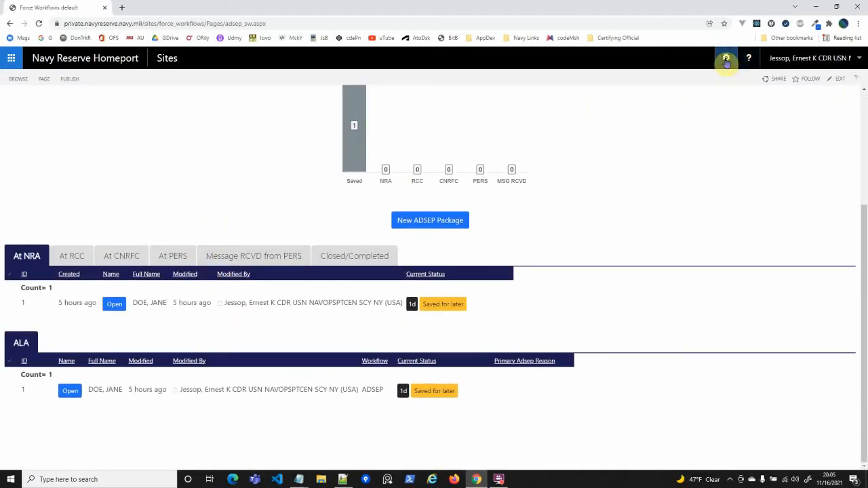
scroll(436, 219, up, 3)
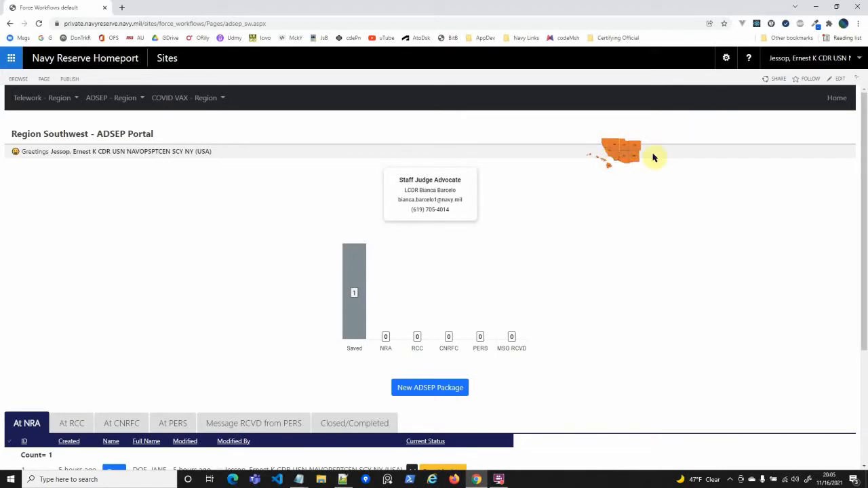
Put the ADSEP portal page into edit mode and go through its web part zones down to Zone 4.
click(727, 58)
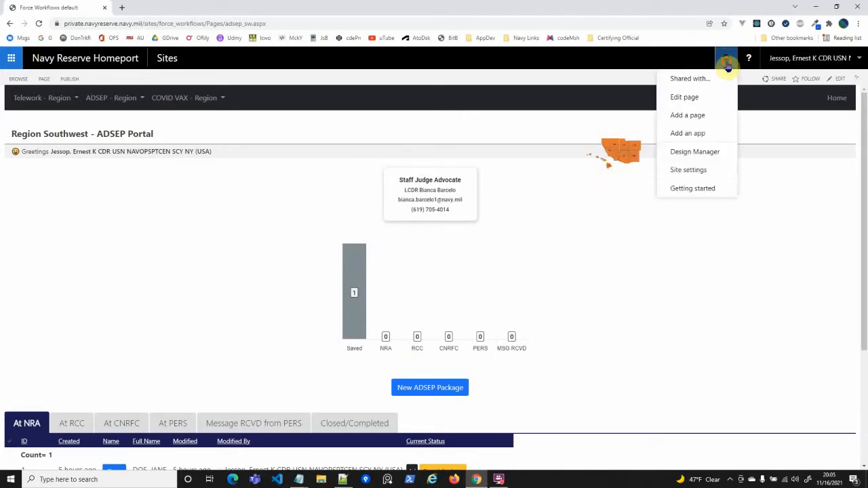
click(685, 97)
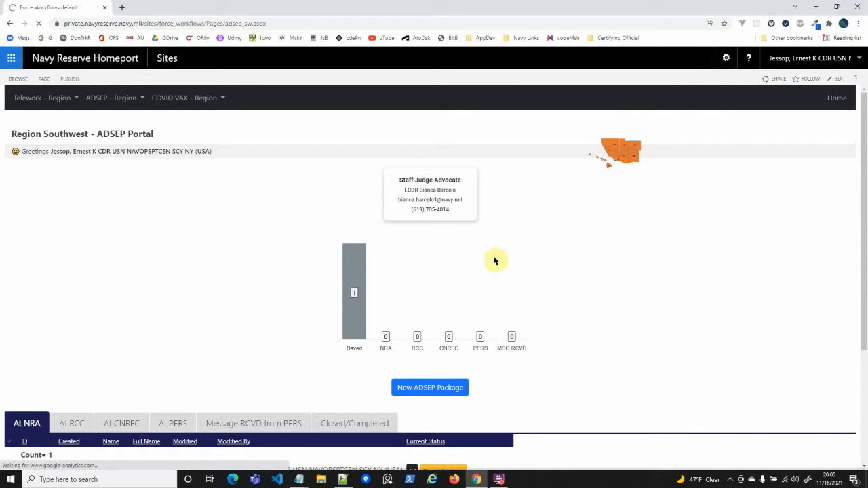
scroll(465, 242, down, 5)
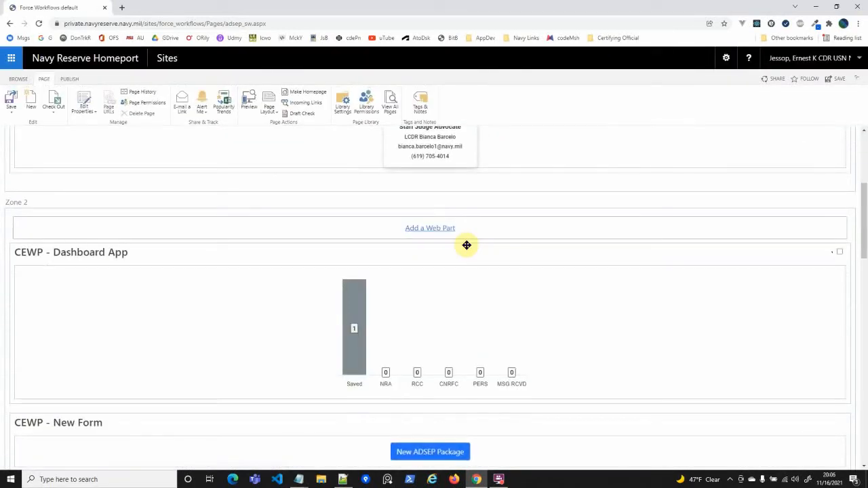
scroll(461, 254, down, 2)
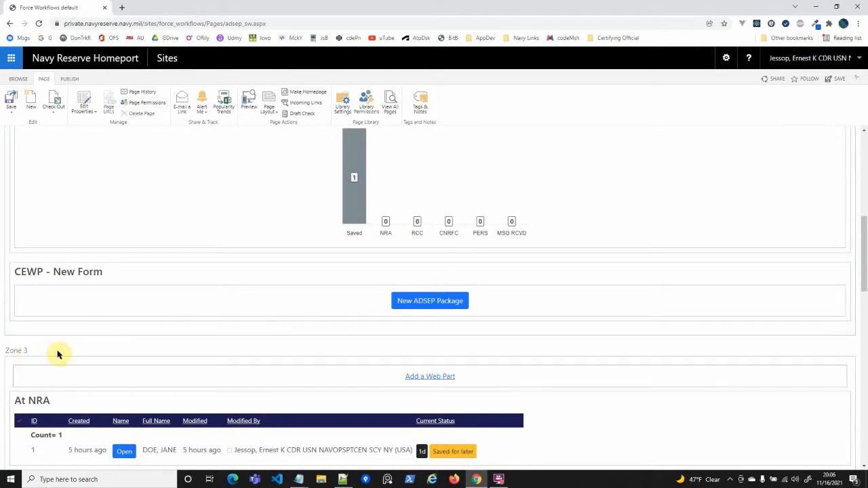
scroll(58, 354, down, 4)
scroll(68, 204, up, 3)
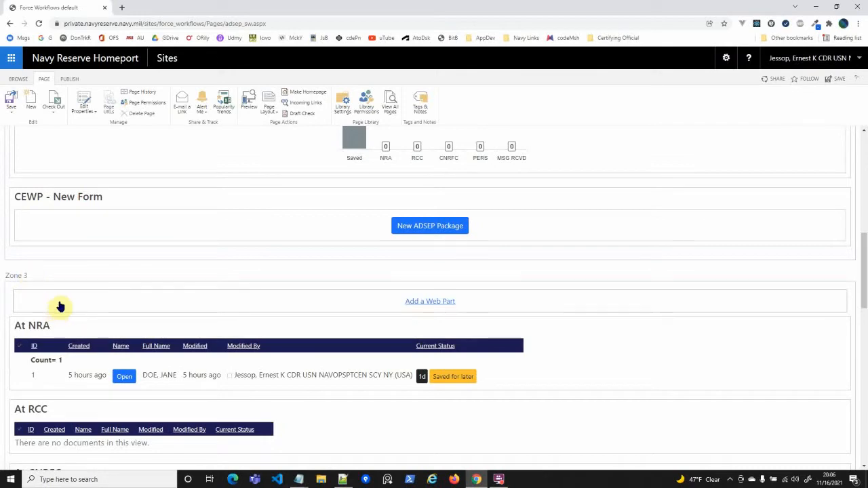
scroll(39, 231, down, 1)
scroll(116, 233, down, 6)
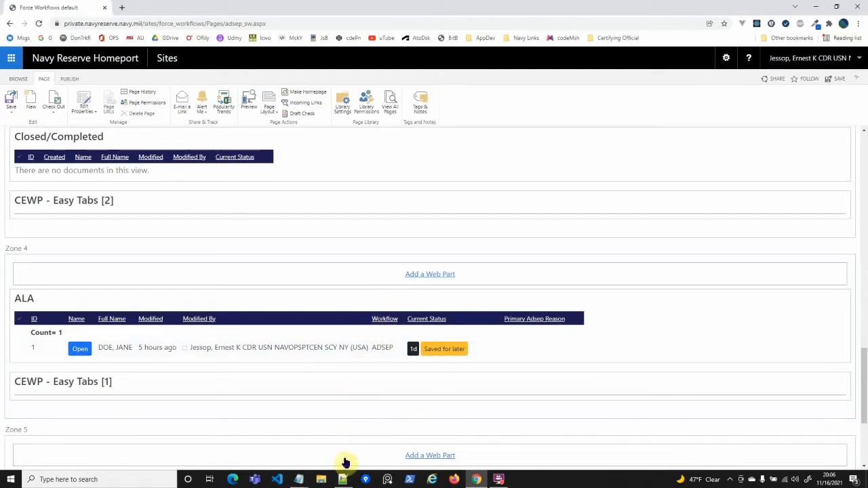
Check the NOSC Ventura County and NOSC Tucson entries at the end of commands_sw.js in Notepad++.
click(342, 479)
scroll(140, 272, down, 17)
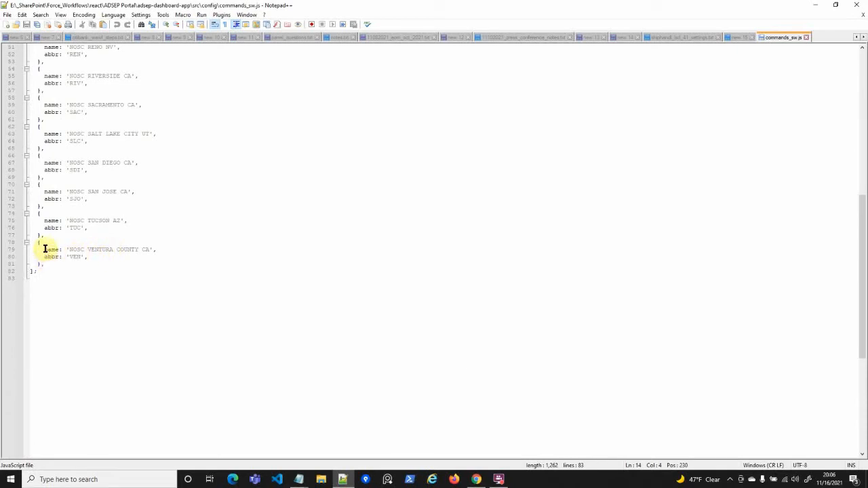
drag(39, 243, 78, 262)
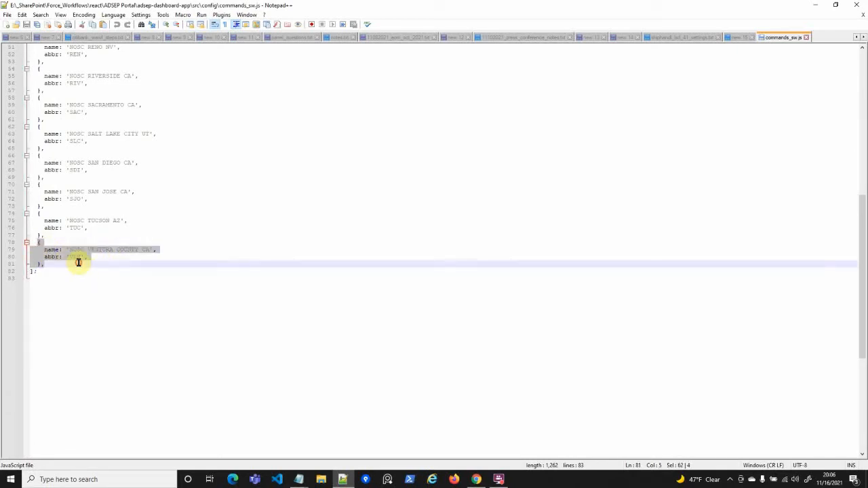
drag(39, 215, 75, 231)
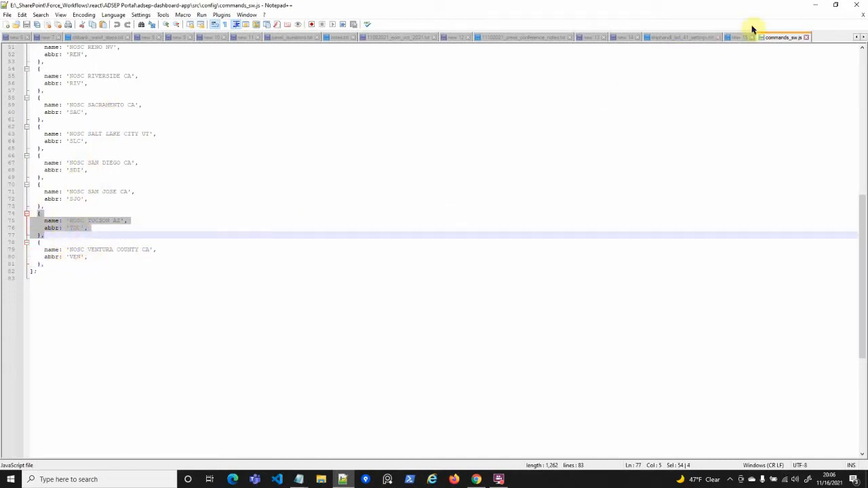
click(813, 6)
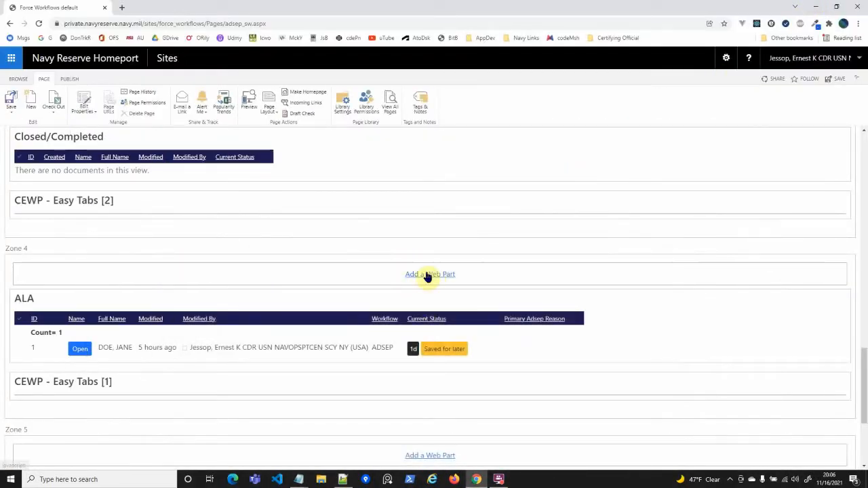
Back on the portal page in the browser, add the Master_ADSEP_Form_Library_Southwest web part to Zone 4.
click(428, 276)
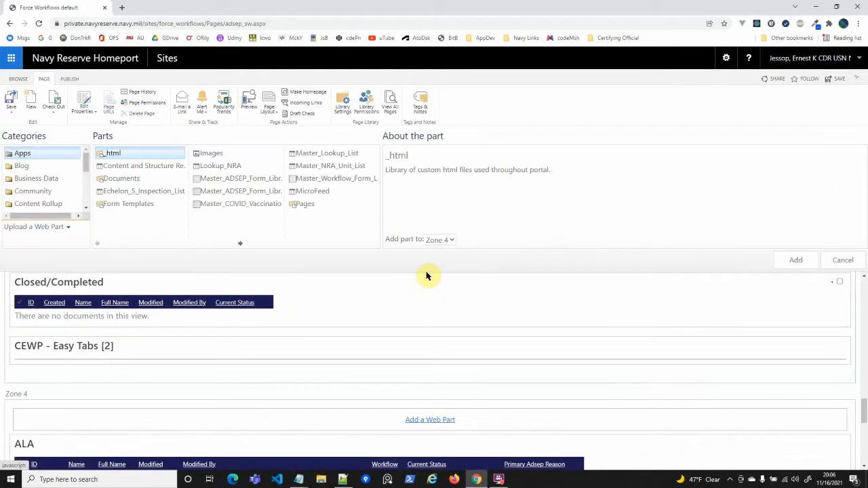
click(259, 180)
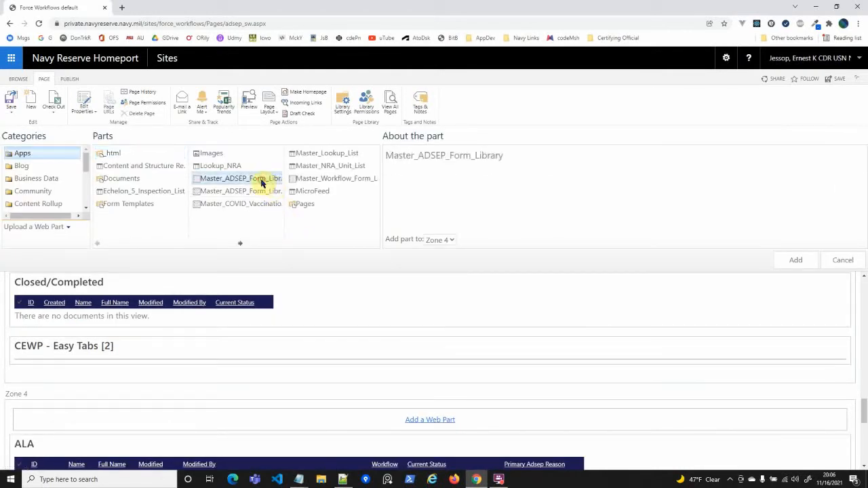
click(243, 192)
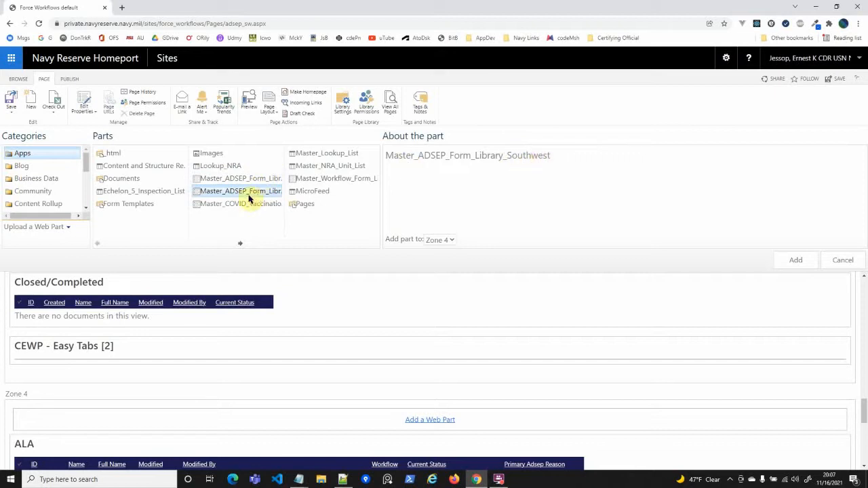
click(794, 262)
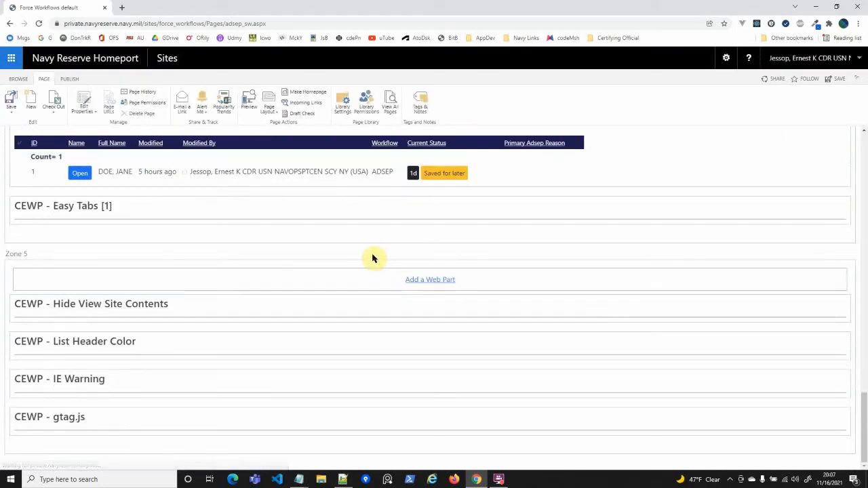
scroll(330, 264, up, 2)
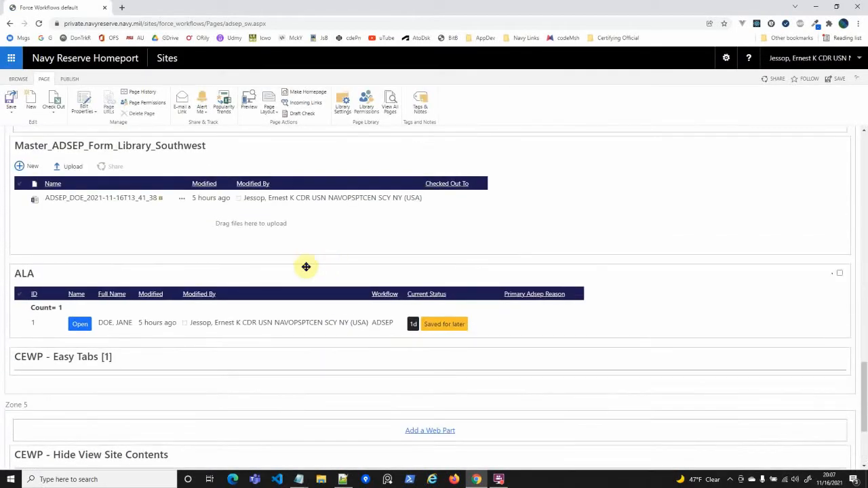
scroll(208, 267, up, 3)
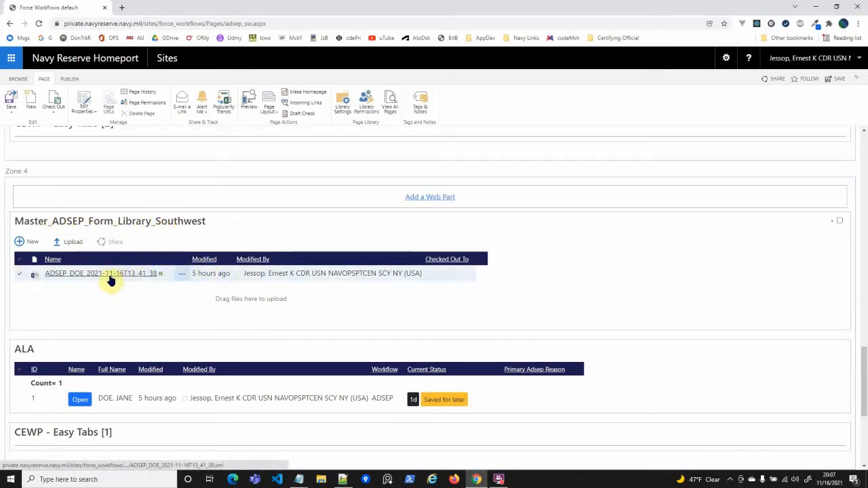
Open the properties of the new Master_ADSEP_Form_Library_Southwest web part in Zone 4 and set its toolbar type to No Toolbar.
click(832, 224)
click(807, 279)
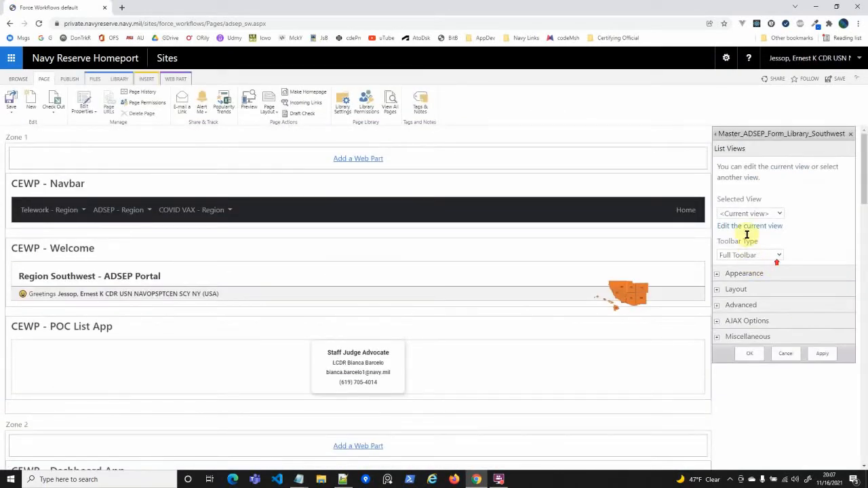
click(740, 251)
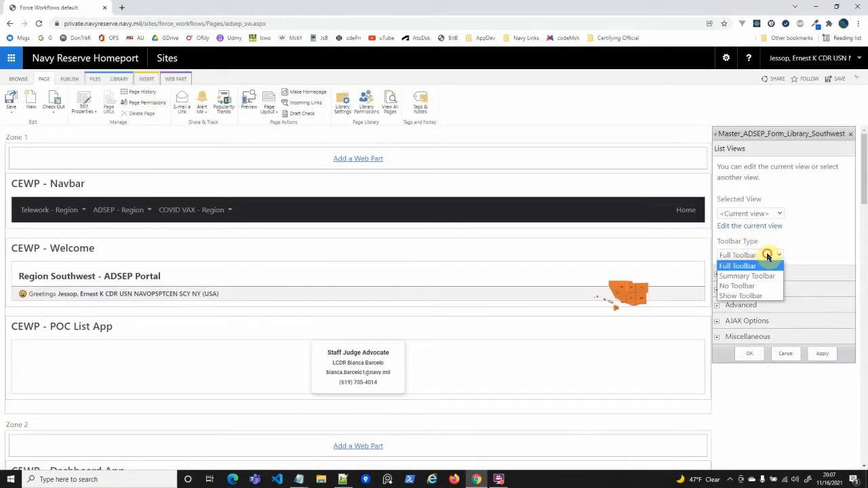
click(743, 288)
Check NOSC Tucson's abbreviation in commands_sw.js in Notepad++, and back in the browser set the web part's title to TUC.
click(742, 274)
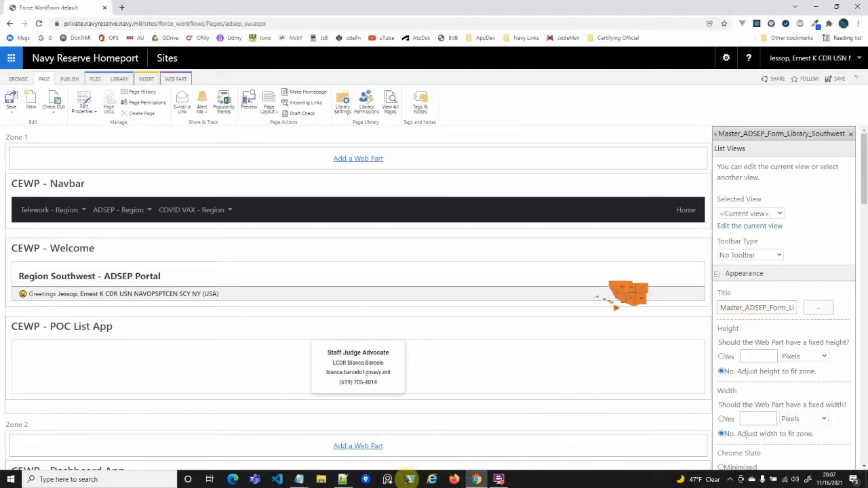
click(343, 480)
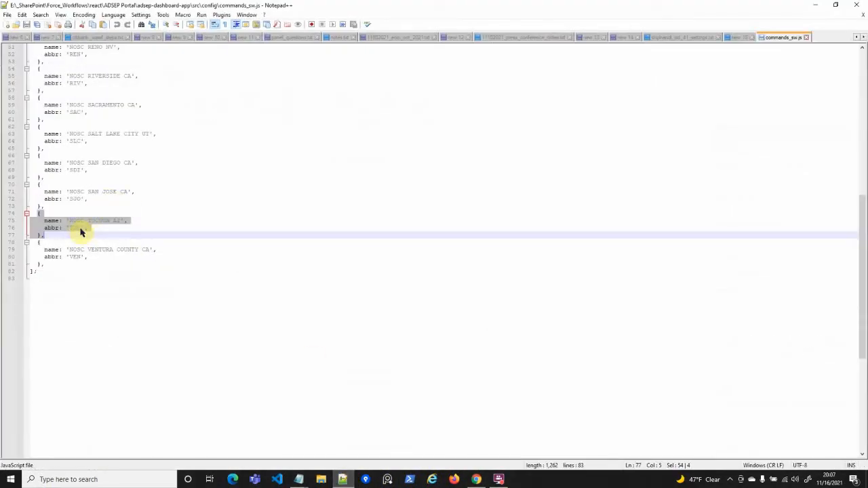
click(813, 6)
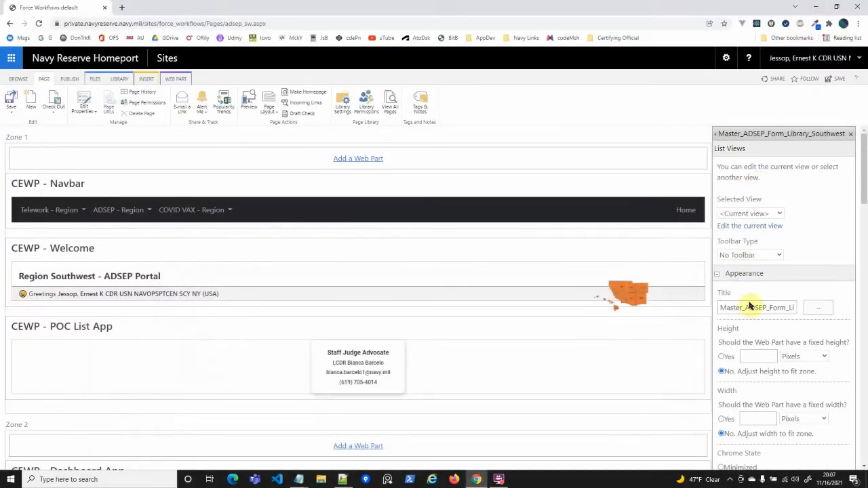
key(ctrl+a)
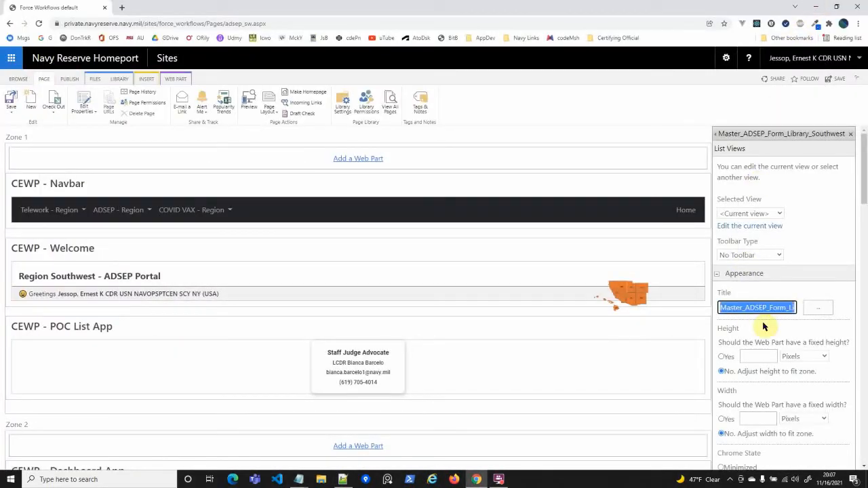
text(T)
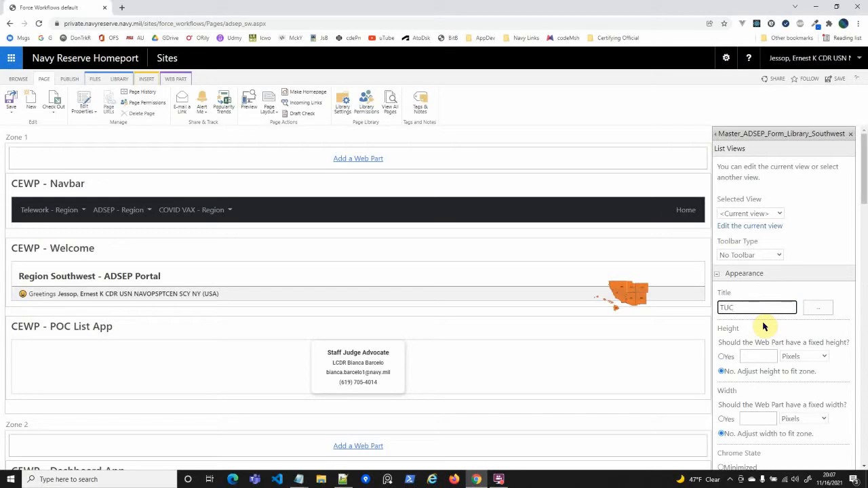
text(UC)
Set the web part's chrome type to Title Only.
scroll(762, 328, down, 4)
scroll(767, 251, up, 2)
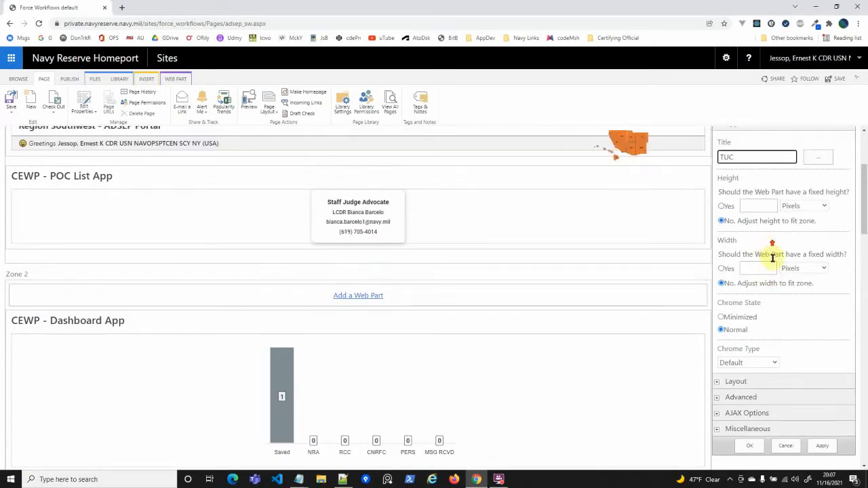
click(768, 363)
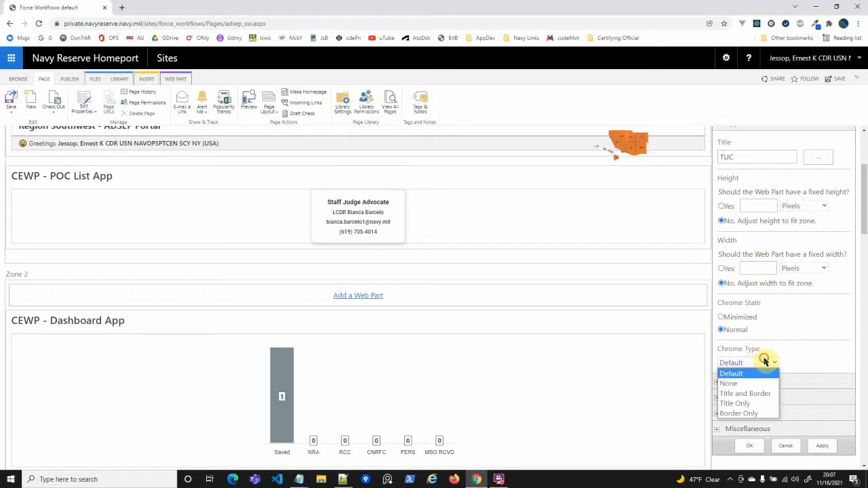
click(737, 404)
In the web part's advanced settings, disallow minimize, close, hide and zone change.
drag(865, 229, 854, 261)
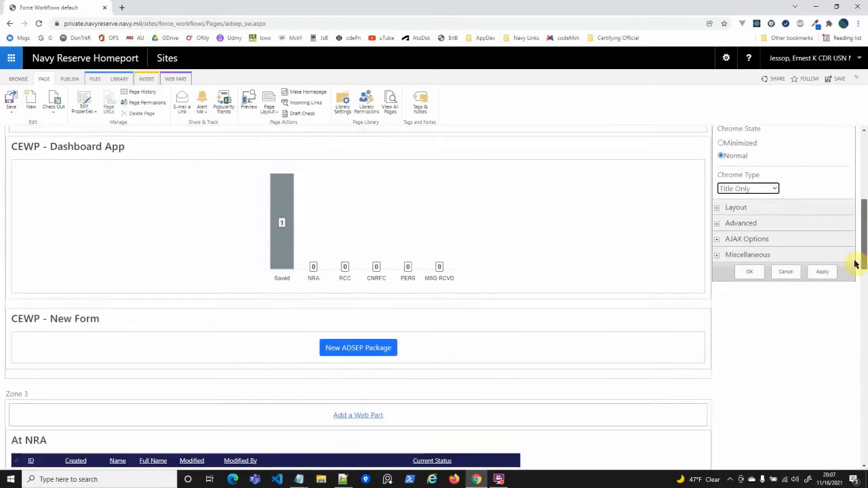
click(736, 208)
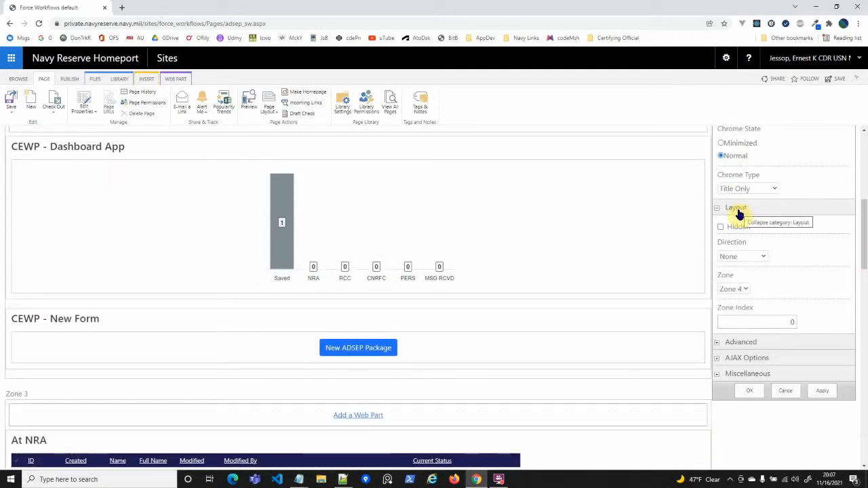
click(737, 209)
click(746, 225)
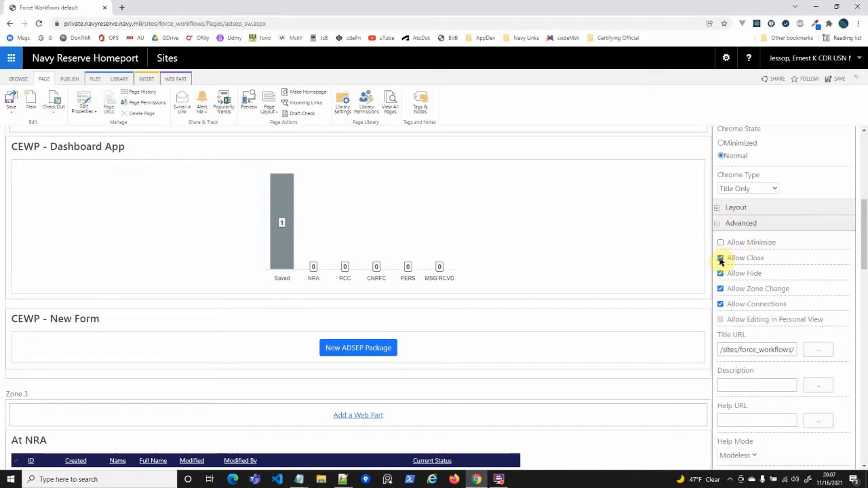
click(720, 259)
click(720, 273)
click(720, 289)
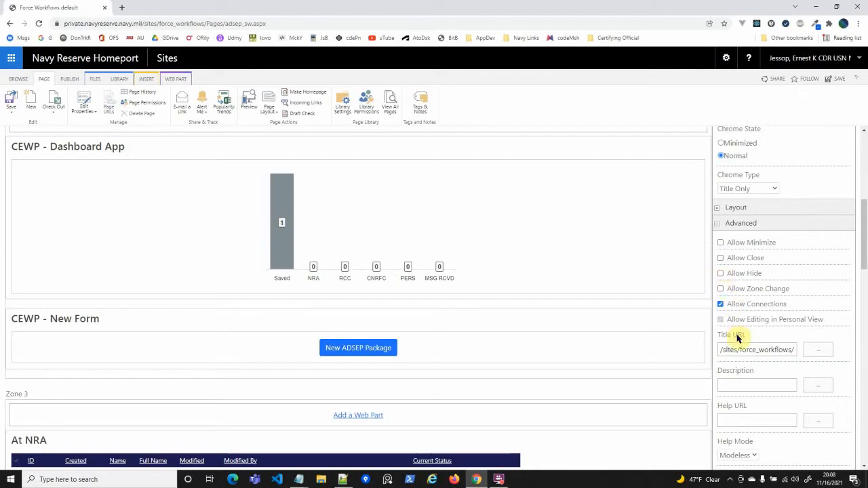
Replace the web part's title URL with # and apply the property changes.
click(734, 348)
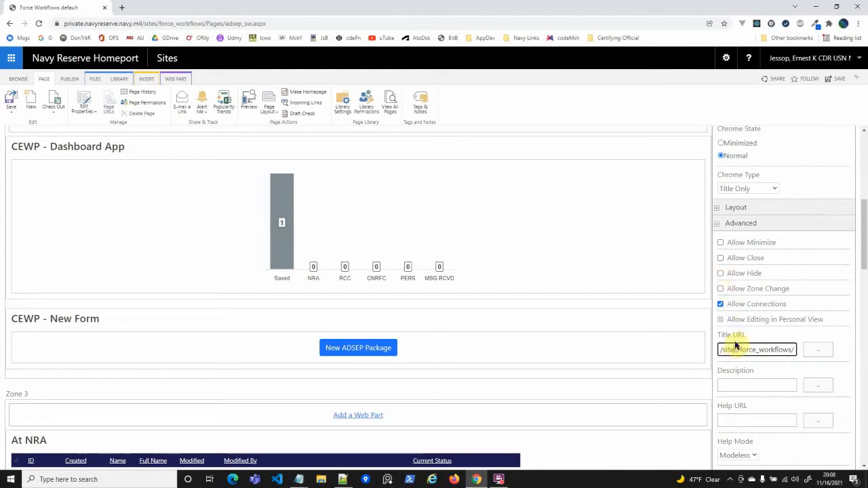
key(ctrl+a)
text(#)
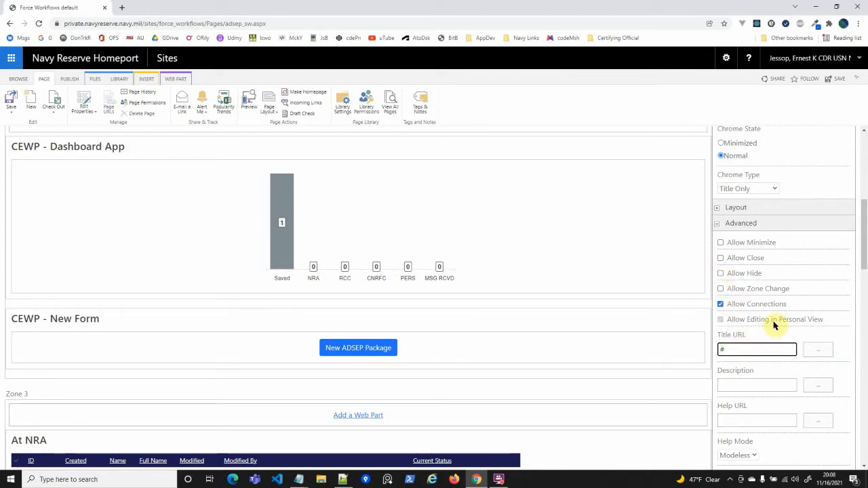
scroll(778, 330, down, 1)
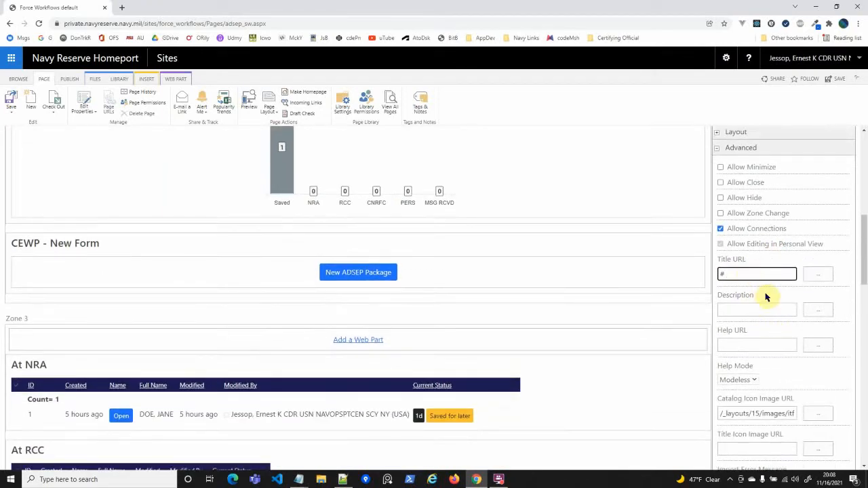
scroll(769, 296, down, 3)
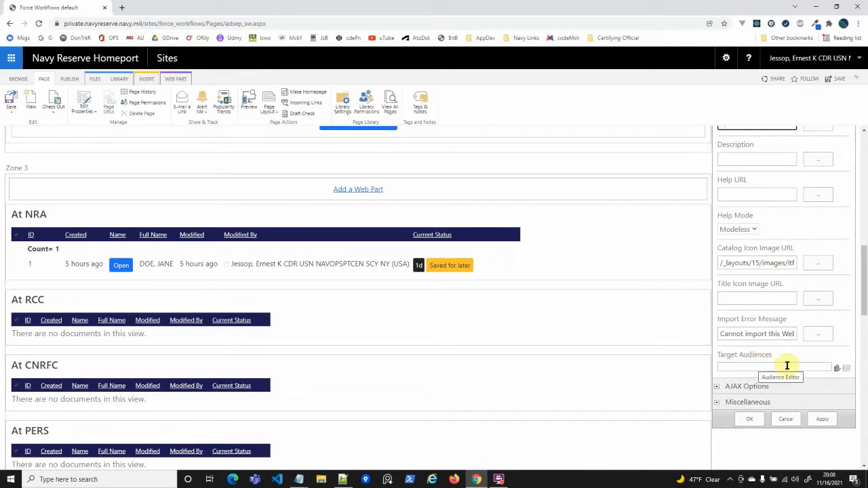
click(749, 420)
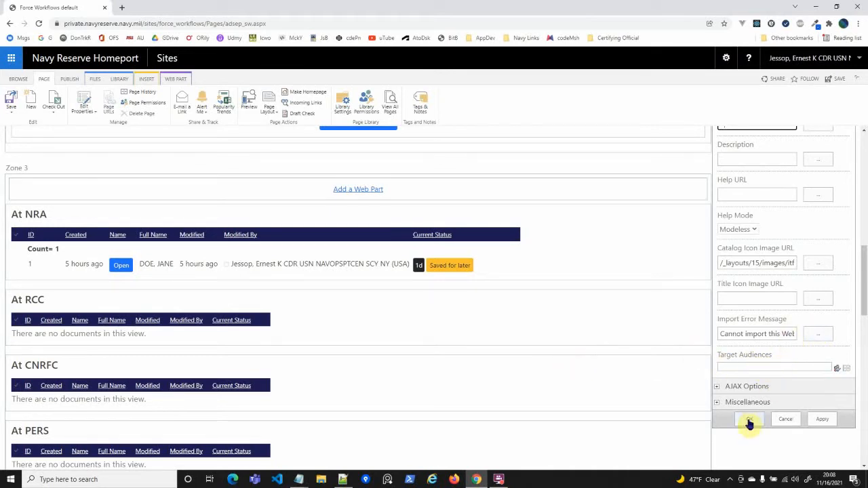
click(816, 420)
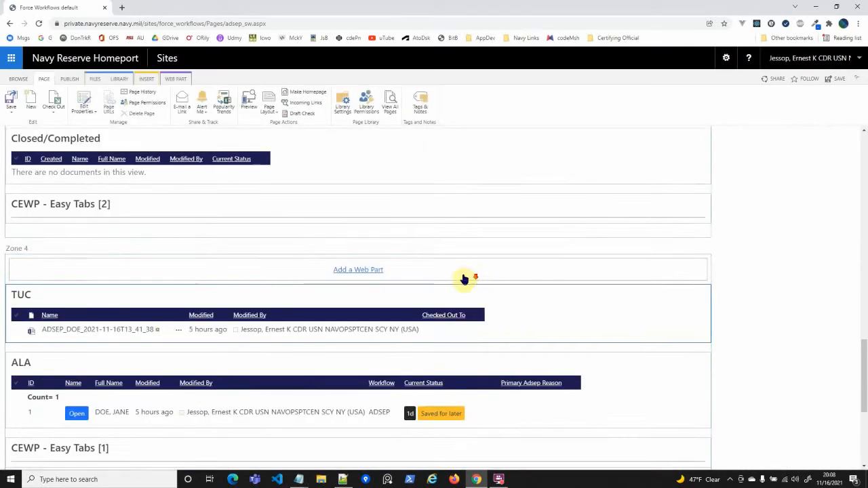
Look over the web part in Zone 4 and open its current view for editing, leaving the portal page.
scroll(464, 280, down, 3)
scroll(451, 281, up, 3)
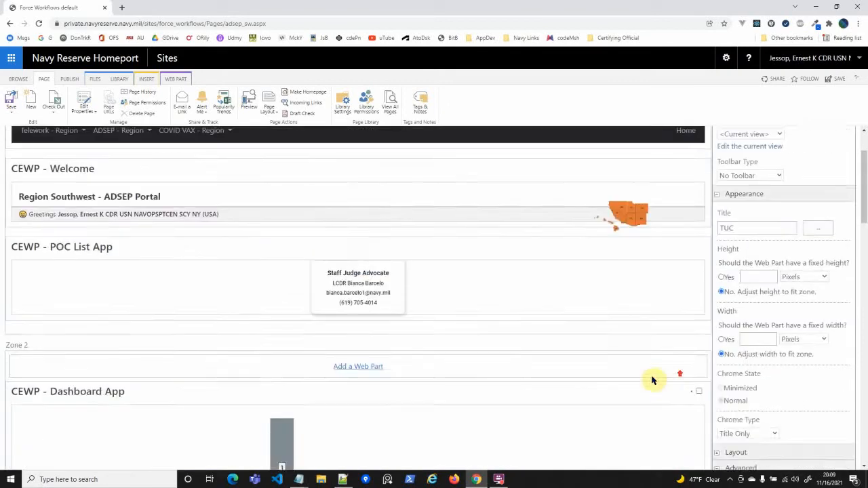
scroll(658, 372, up, 2)
scroll(658, 370, down, 6)
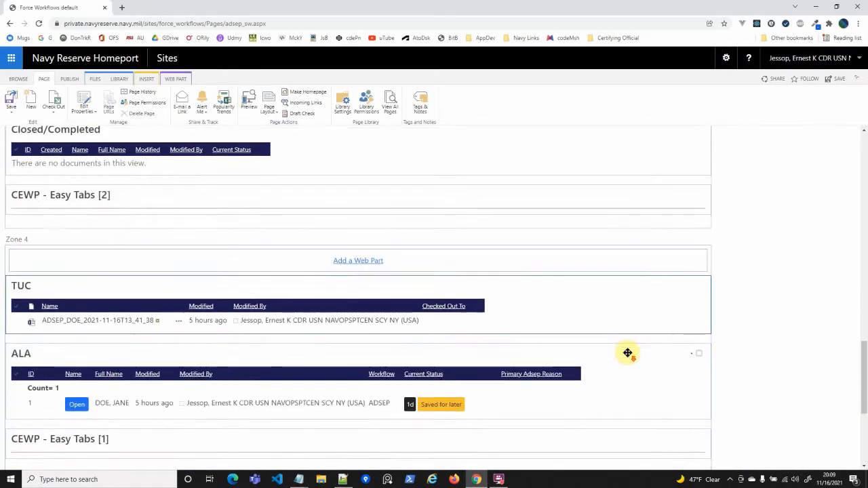
scroll(627, 353, down, 2)
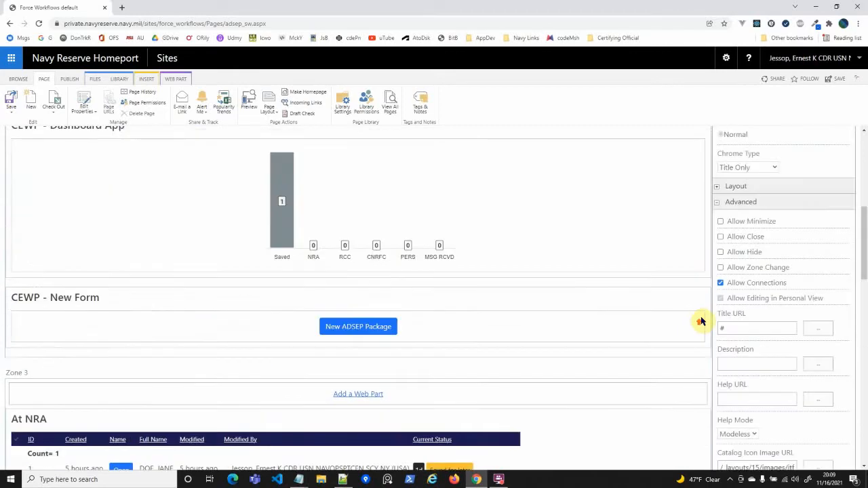
scroll(828, 224, up, 10)
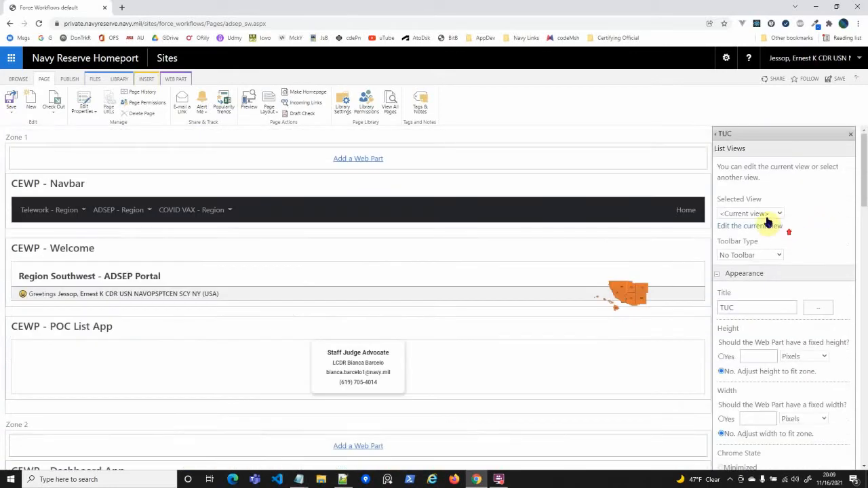
click(757, 227)
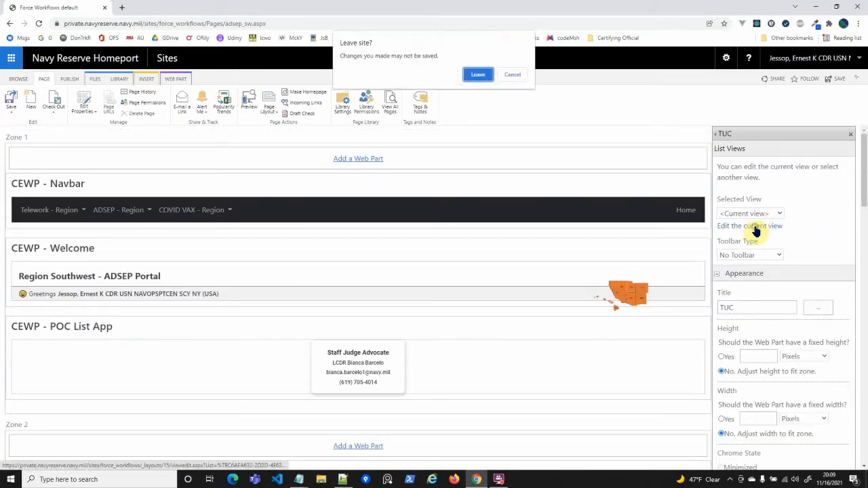
click(476, 76)
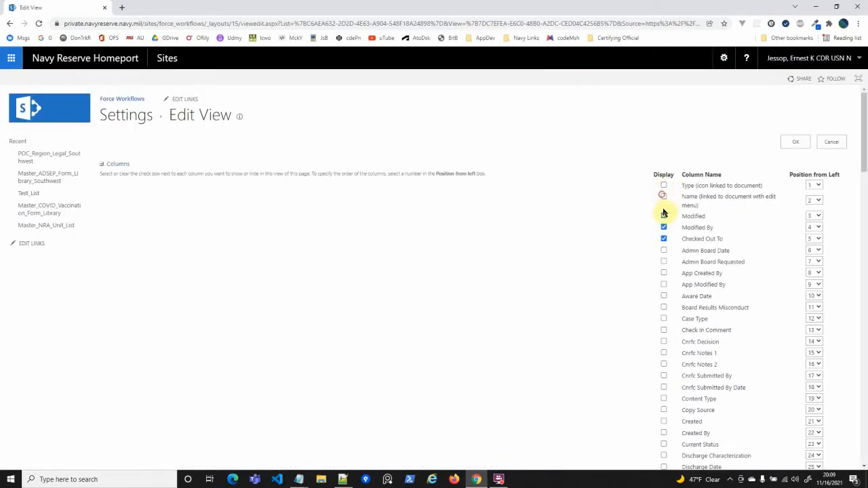
Hide the Type, Name, Modified, Modified By and Checked Out To columns in the view, and show ID at position 1.
click(664, 215)
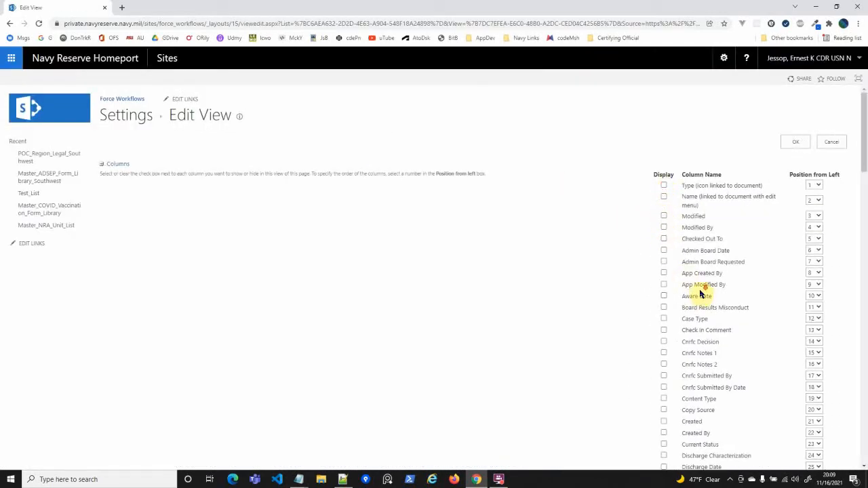
scroll(698, 299, down, 5)
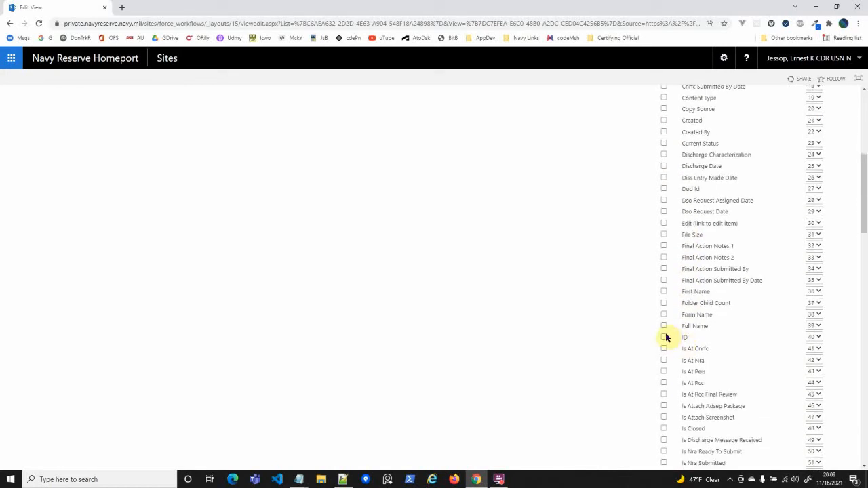
click(664, 337)
click(814, 337)
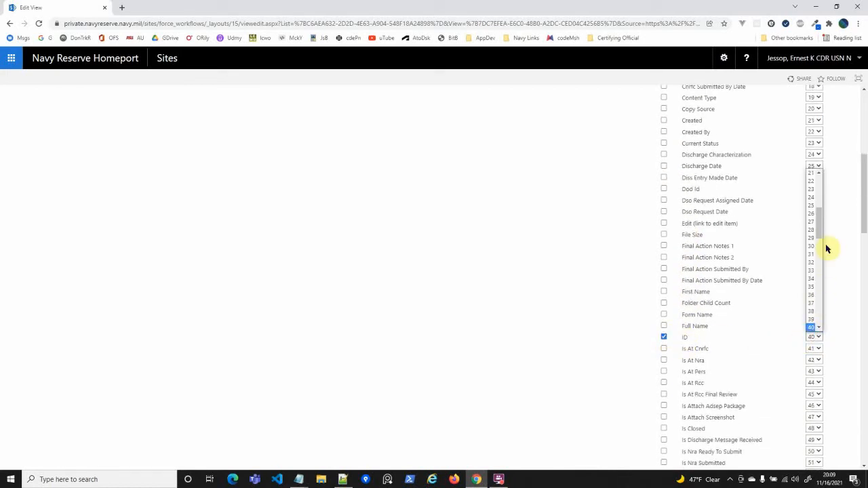
drag(820, 231, 808, 184)
click(809, 174)
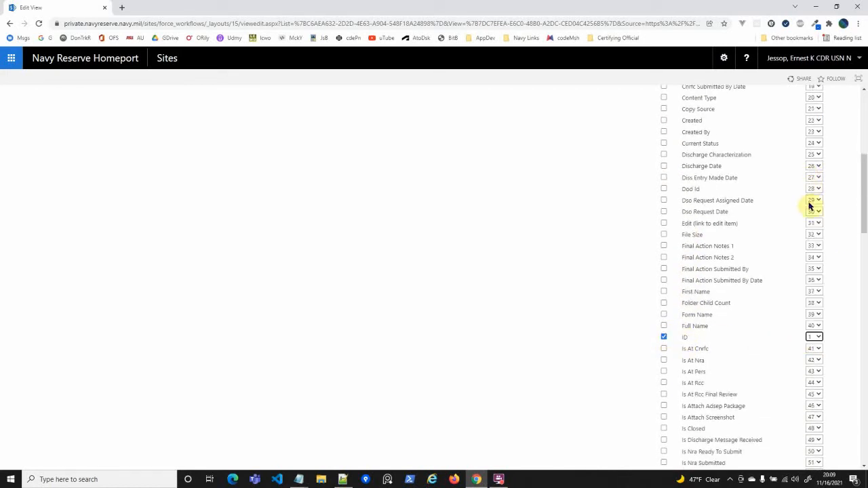
Show the Created column in the view and place it at position 2.
scroll(714, 304, up, 4)
scroll(712, 298, up, 1)
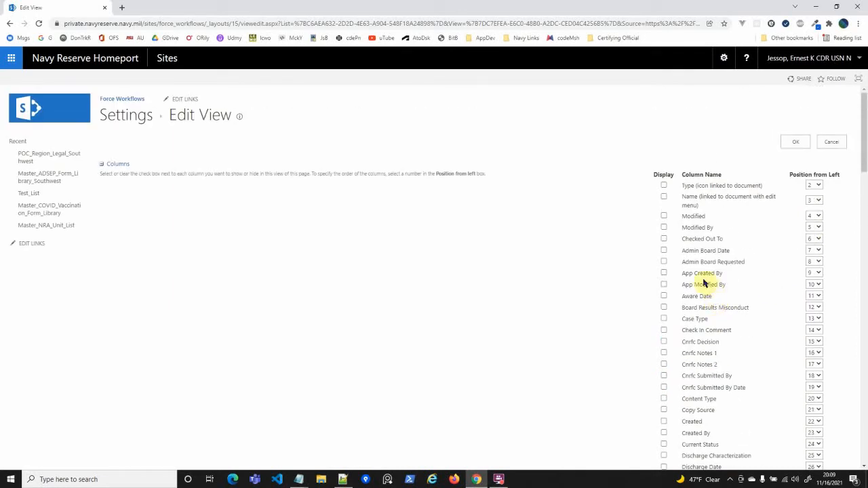
scroll(689, 298, down, 2)
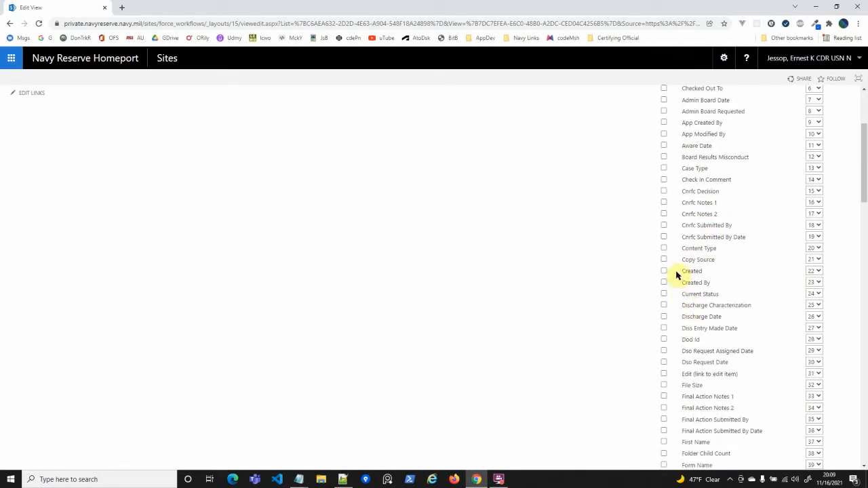
click(664, 271)
click(812, 271)
click(818, 287)
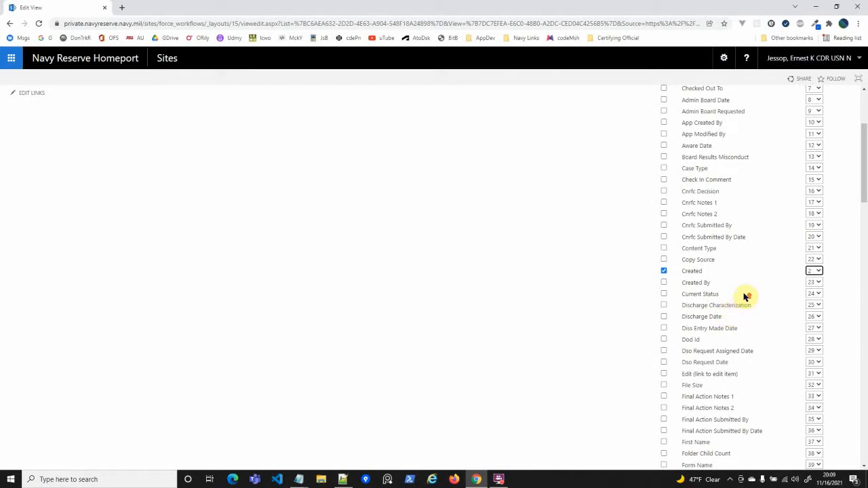
Switch to Snagit 2018 Editor to examine the column order in the captured All list header.
scroll(746, 296, up, 1)
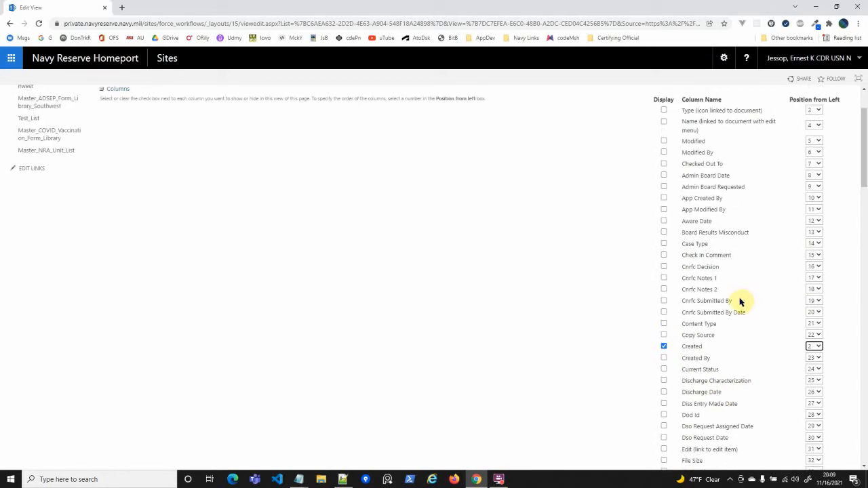
click(121, 480)
text(sn)
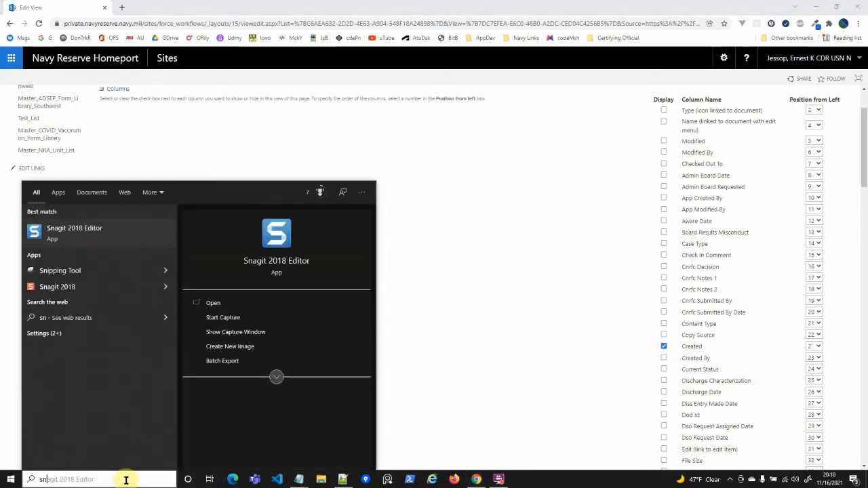
click(163, 226)
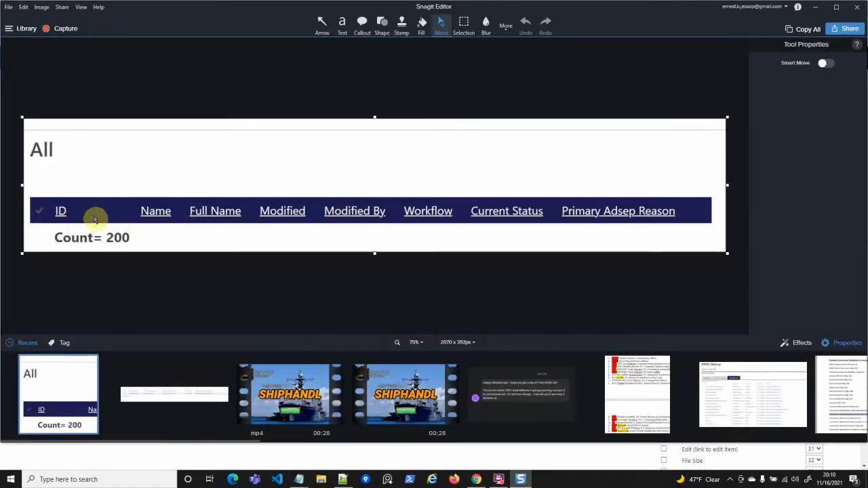
Back on the Edit View page in Chrome, hide the Created column and show Name (linked to document) at position 2.
click(820, 7)
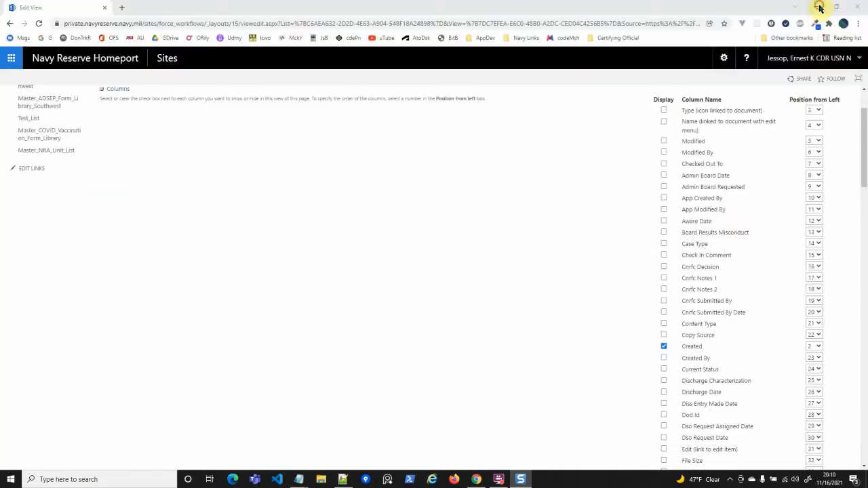
click(663, 346)
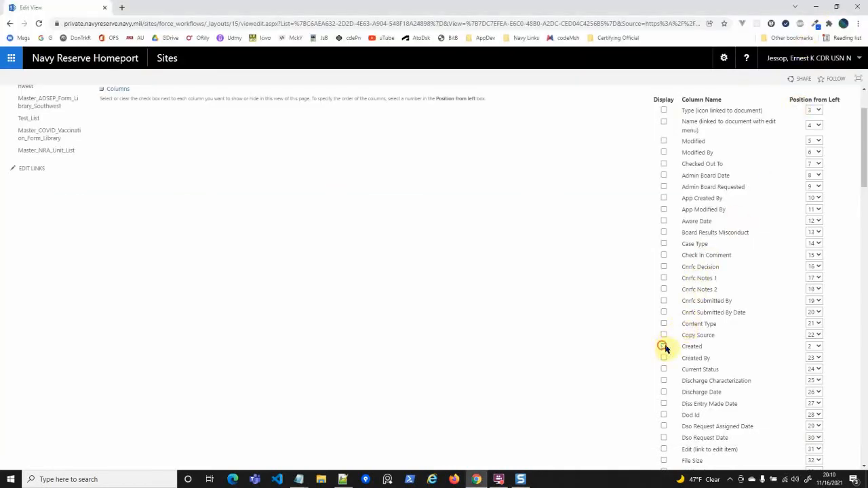
scroll(712, 358, down, 3)
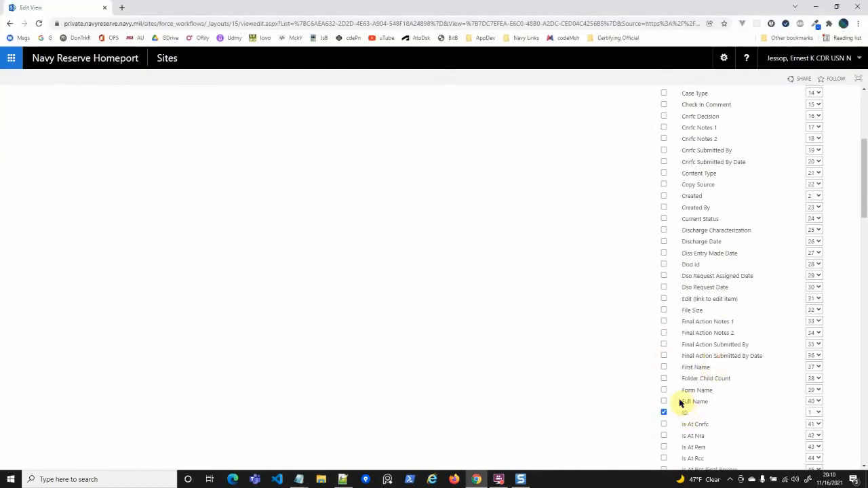
scroll(687, 366, down, 3)
scroll(691, 356, up, 6)
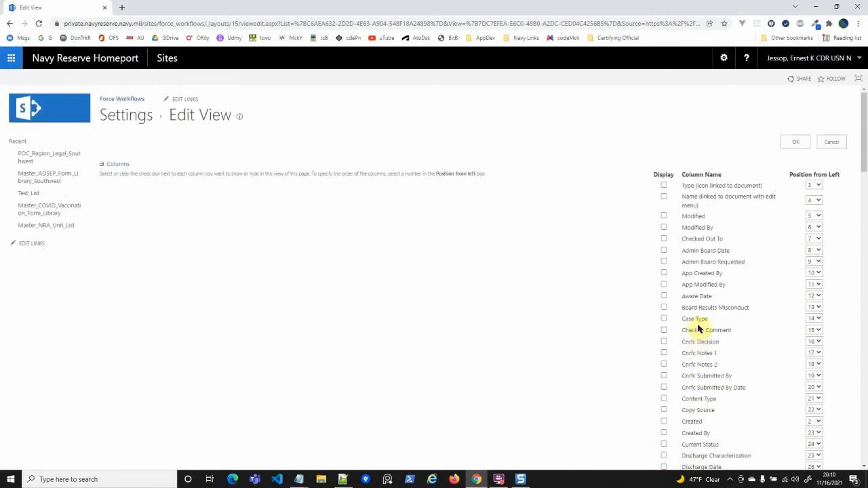
scroll(733, 285, down, 9)
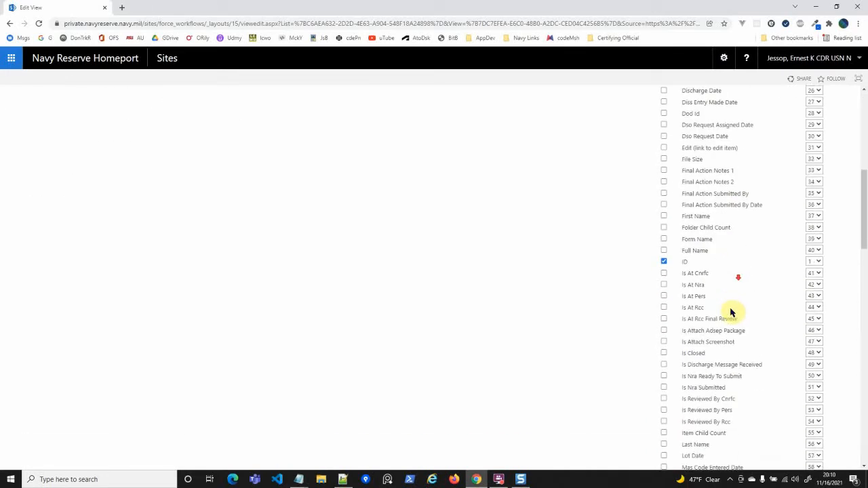
scroll(701, 339, down, 2)
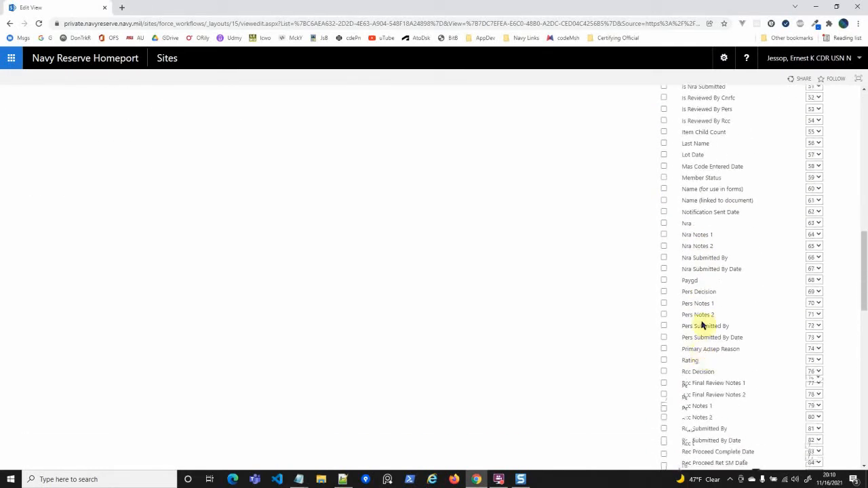
click(665, 202)
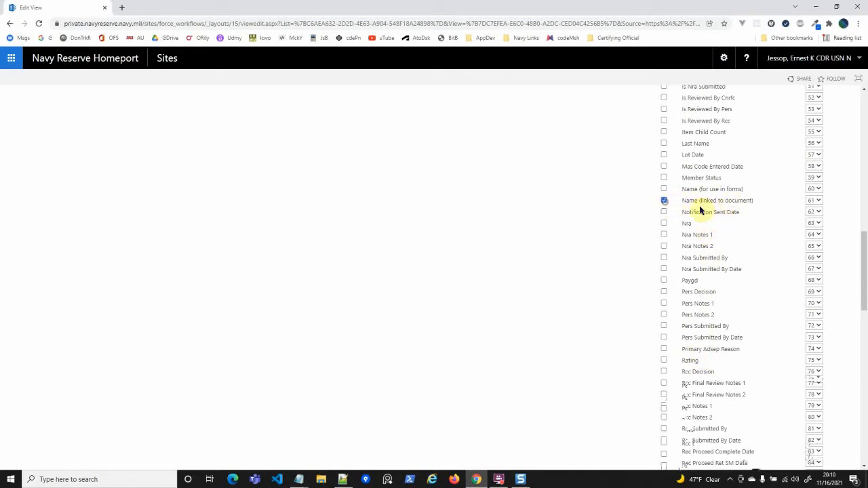
click(814, 201)
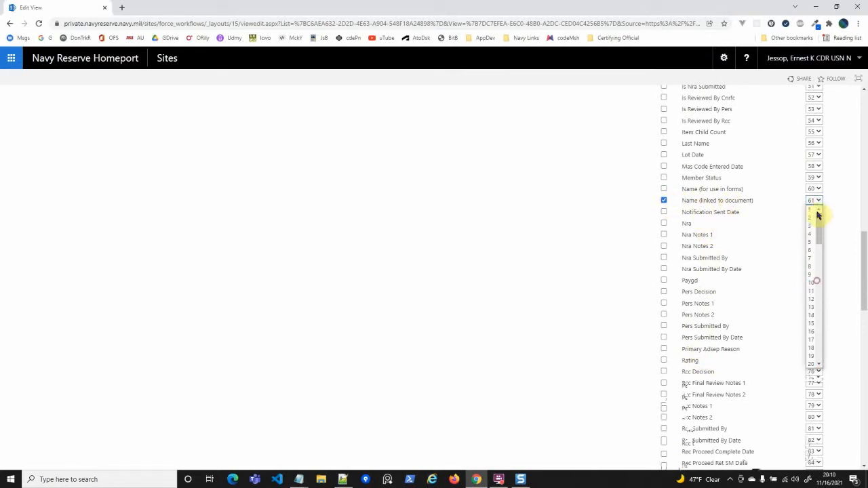
click(811, 217)
Check the column order in the Snagit capture, and show the Full Name column at position 3 of the view in Chrome.
click(521, 478)
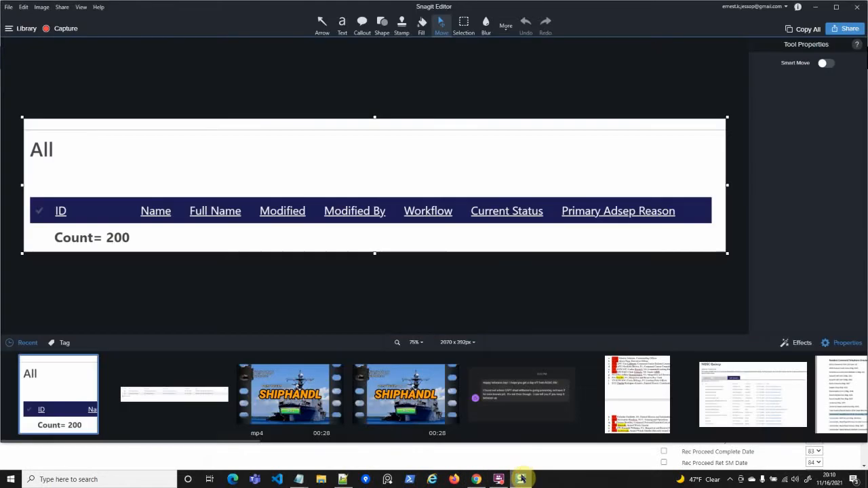
click(521, 478)
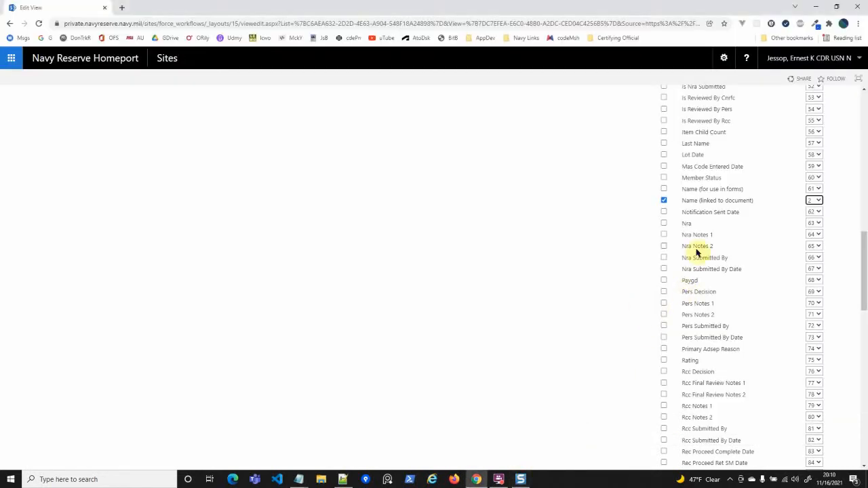
scroll(693, 178, up, 3)
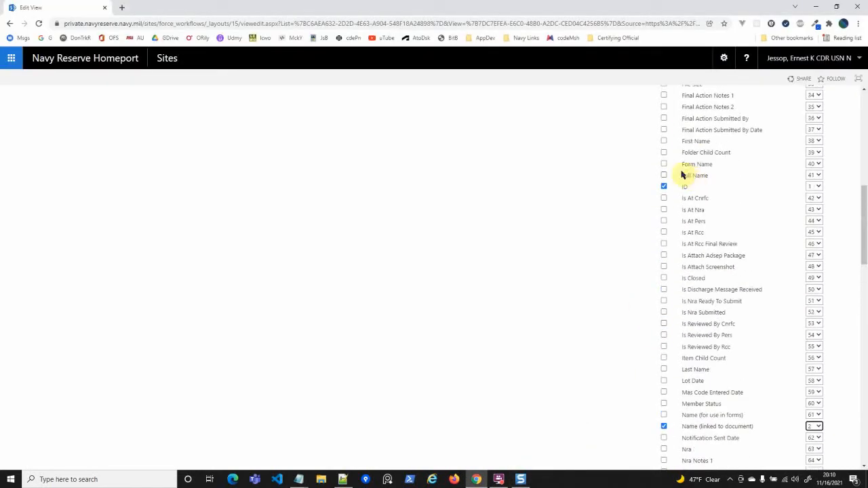
click(667, 176)
click(812, 175)
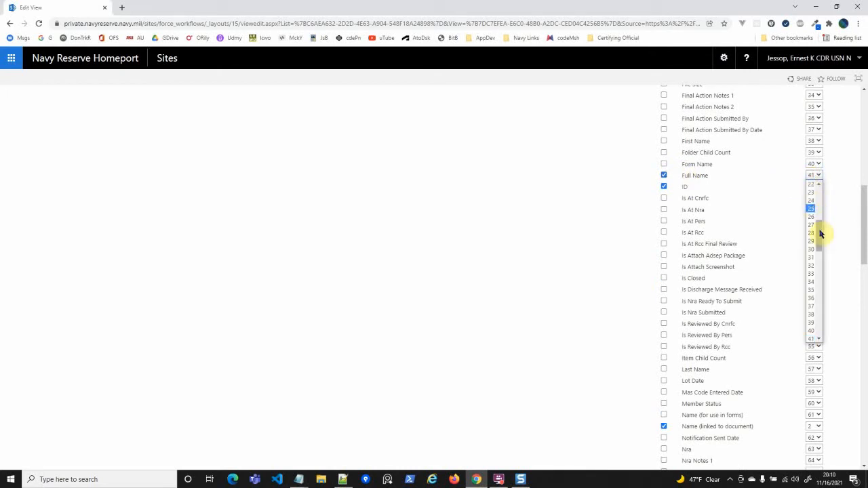
drag(818, 234, 821, 195)
click(811, 200)
Show the Modified column in the view and place it at position 4.
scroll(721, 200, up, 5)
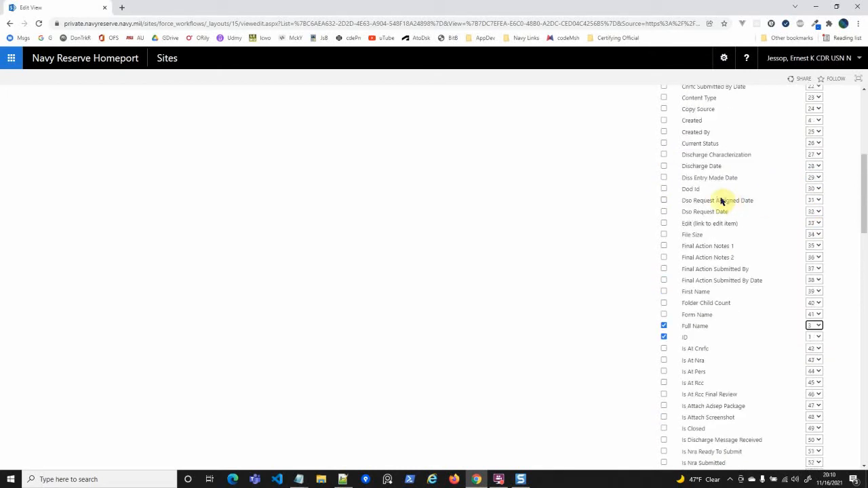
scroll(716, 196, up, 3)
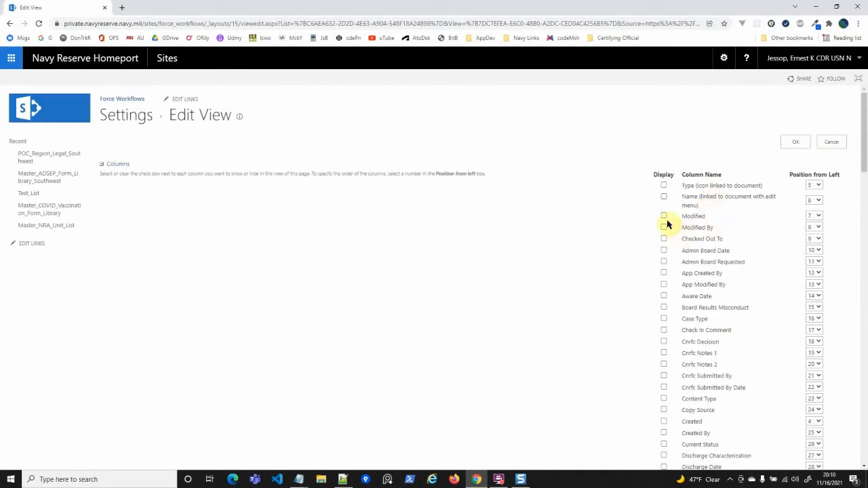
click(664, 215)
click(814, 215)
click(807, 252)
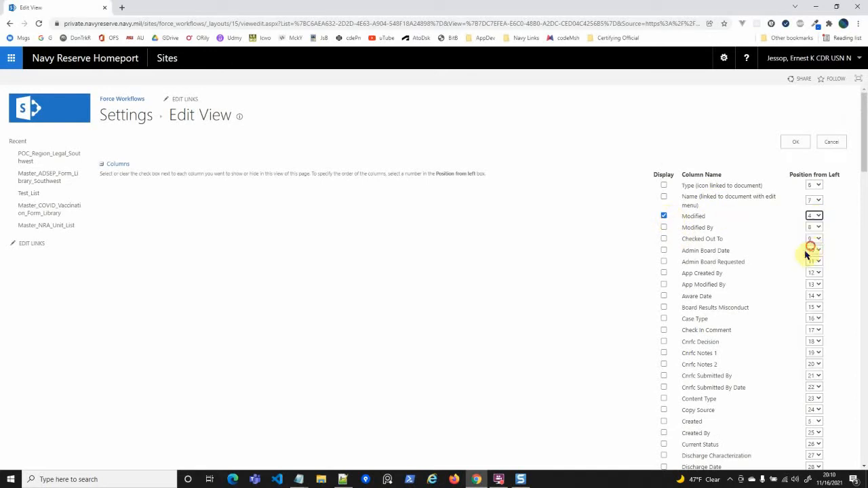
Consult the captured header in Snagit again, and show the Modified By column at position 5 of the view in Chrome.
click(521, 480)
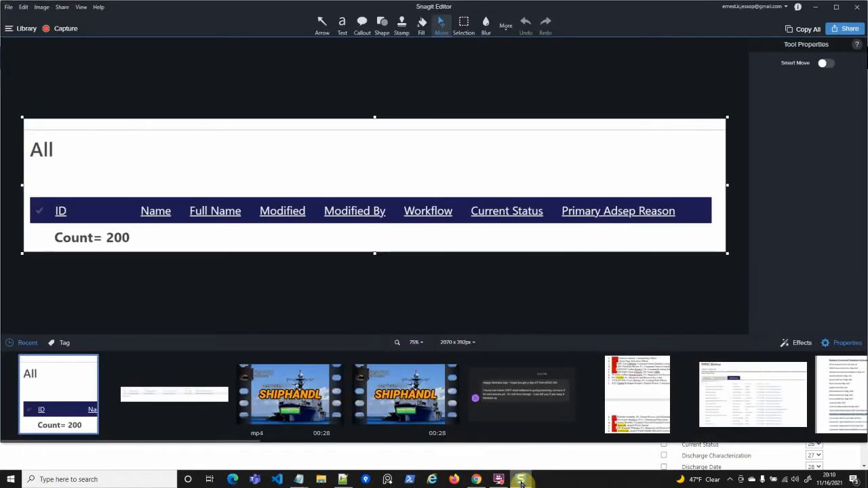
click(523, 482)
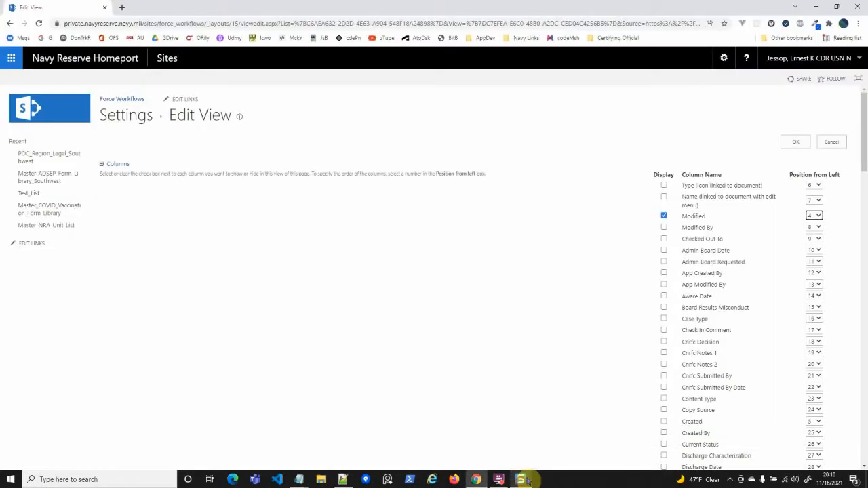
click(664, 228)
click(814, 227)
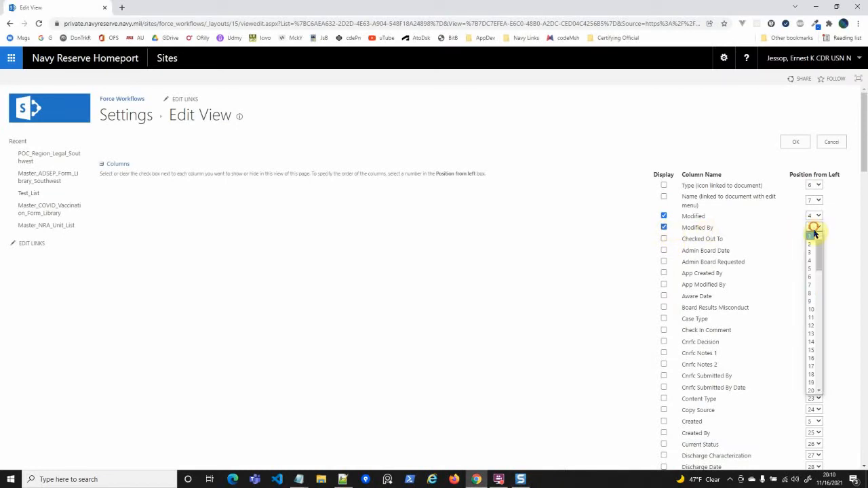
click(811, 270)
Show the Workflow column in the view and place it at position 6.
scroll(687, 309, down, 12)
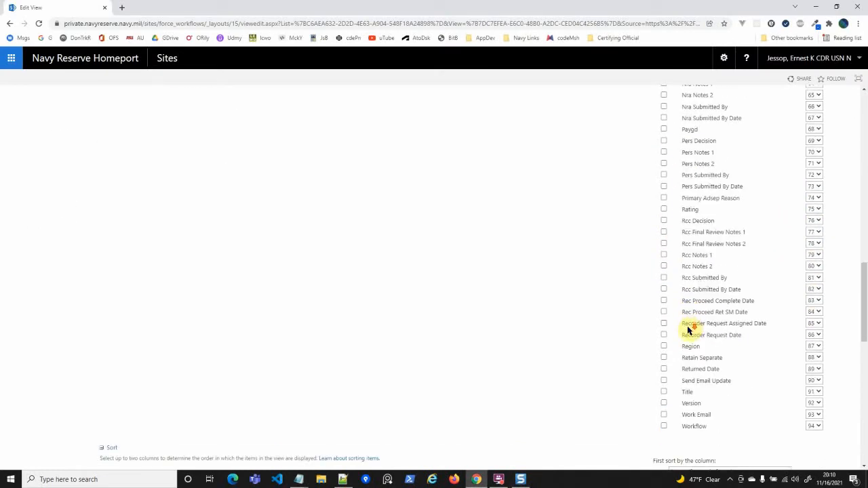
click(664, 426)
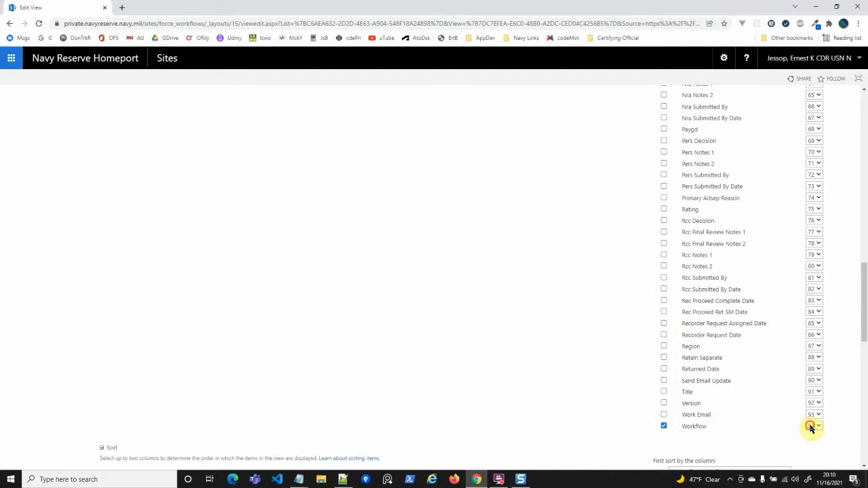
click(813, 426)
drag(818, 372, 817, 281)
click(810, 304)
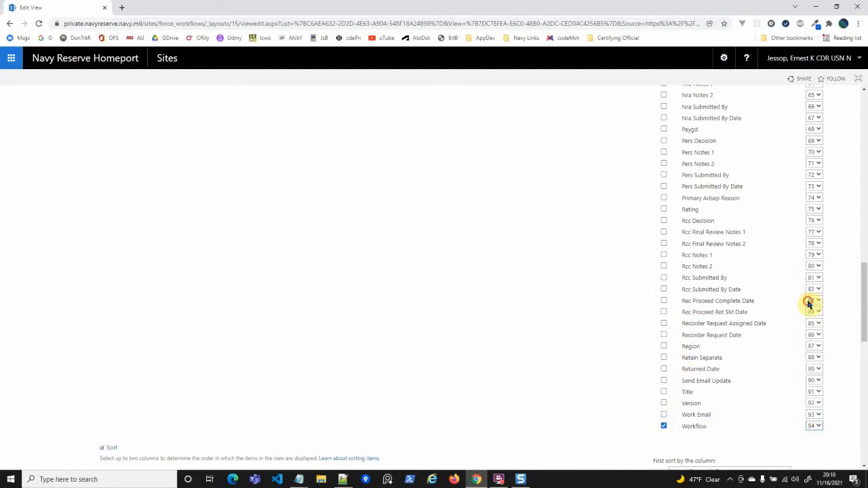
Recheck the Snagit capture for the column order, and show the Current Status column at position 7 of the view in Chrome.
click(522, 479)
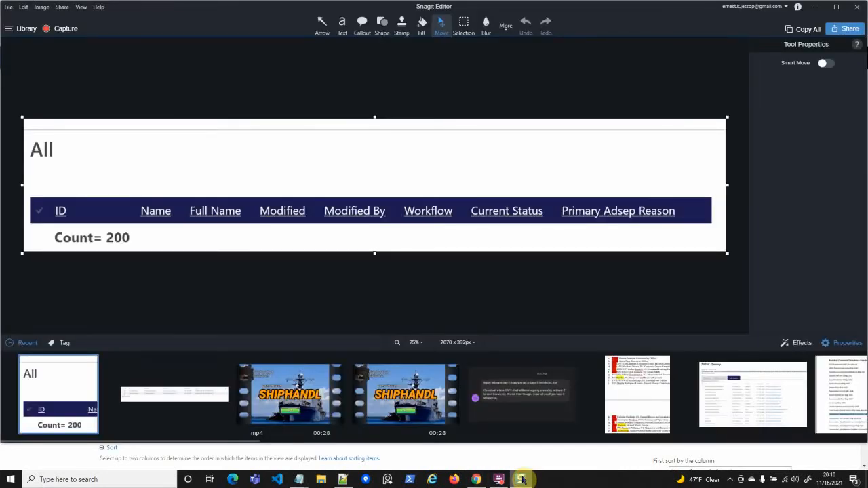
click(522, 479)
scroll(736, 271, up, 10)
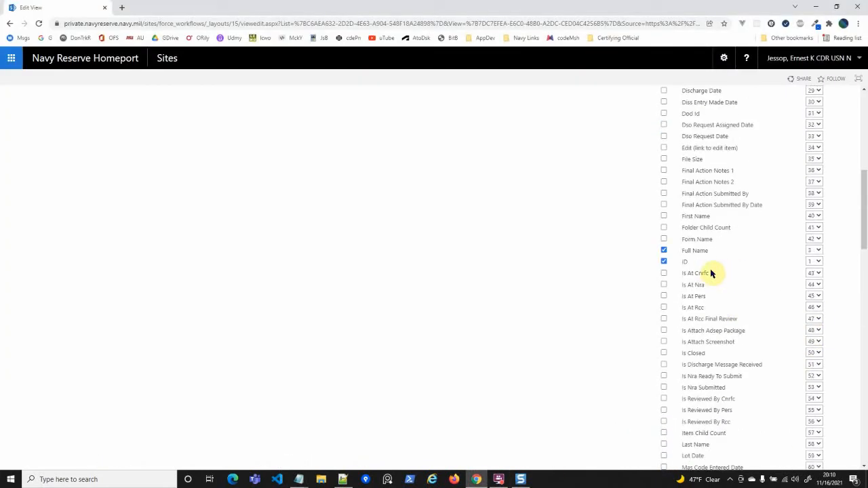
scroll(708, 270, up, 3)
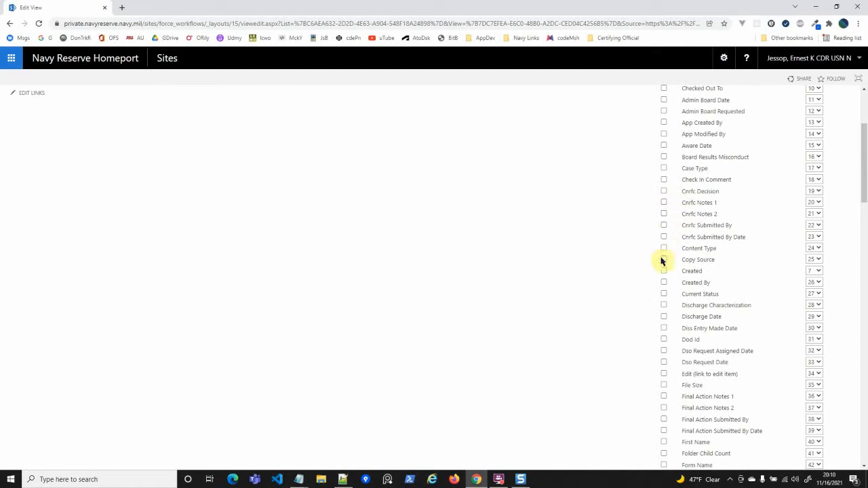
click(664, 295)
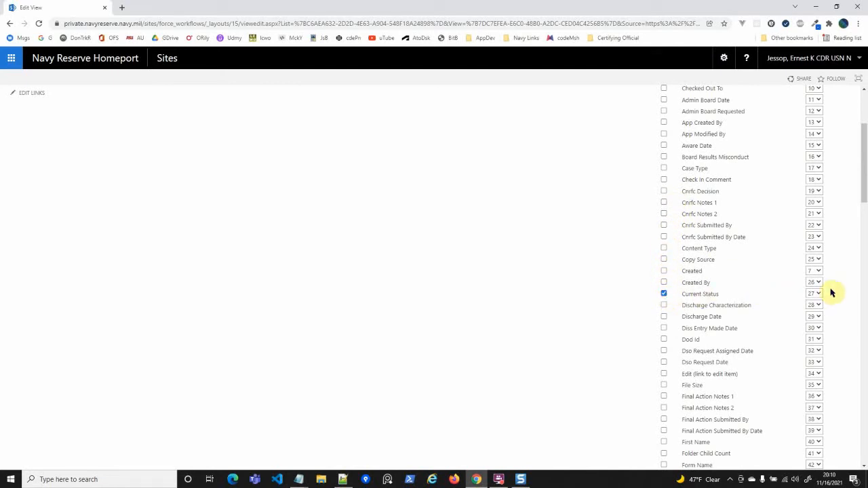
click(814, 294)
click(806, 316)
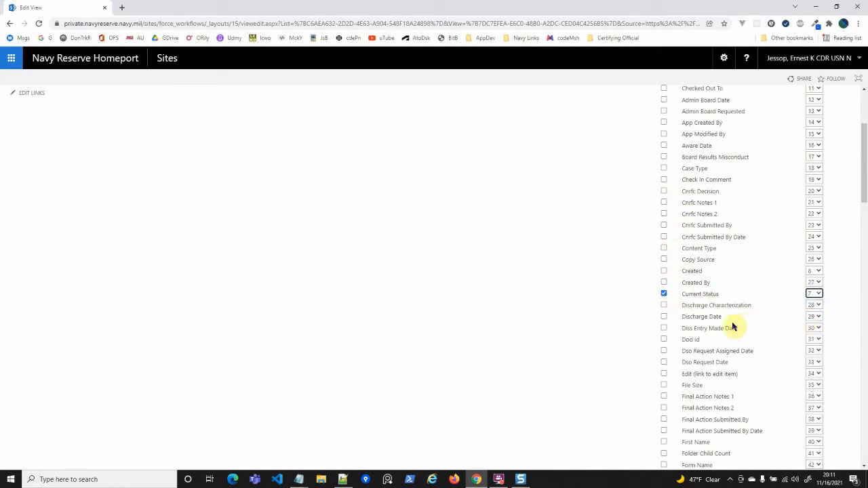
Show the Primary Adsep Reason column in the view and place it at position 8.
scroll(726, 327, down, 9)
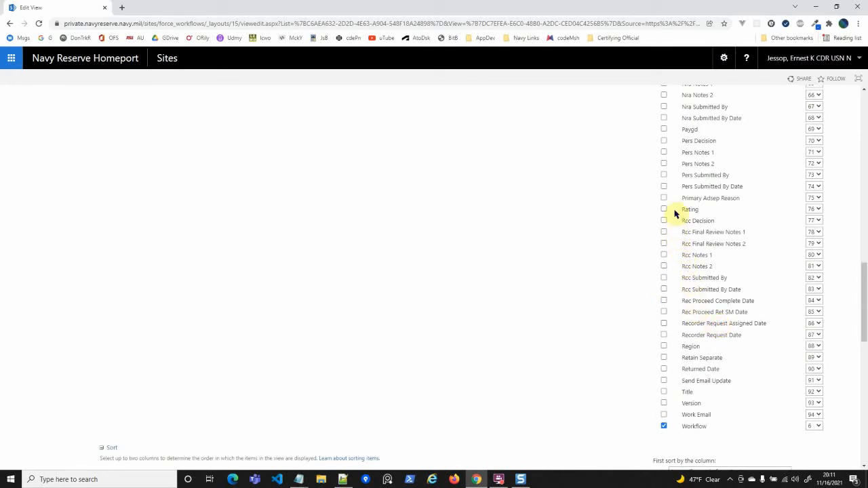
click(664, 198)
click(811, 199)
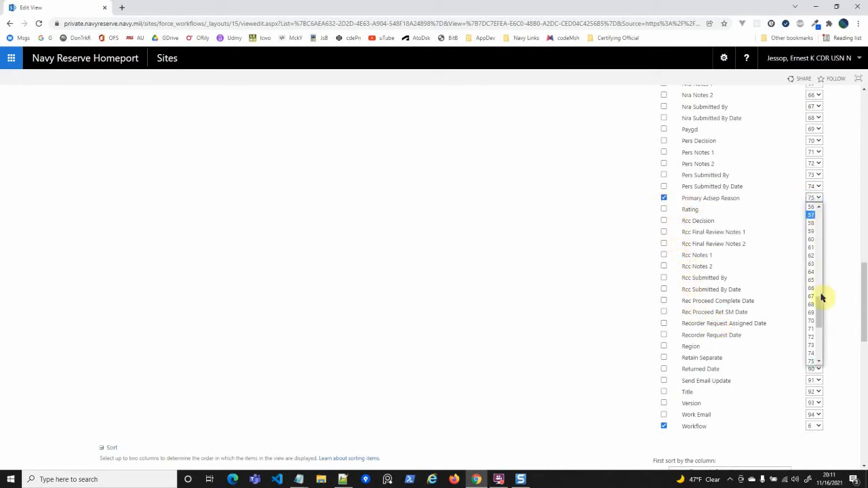
drag(820, 297, 816, 220)
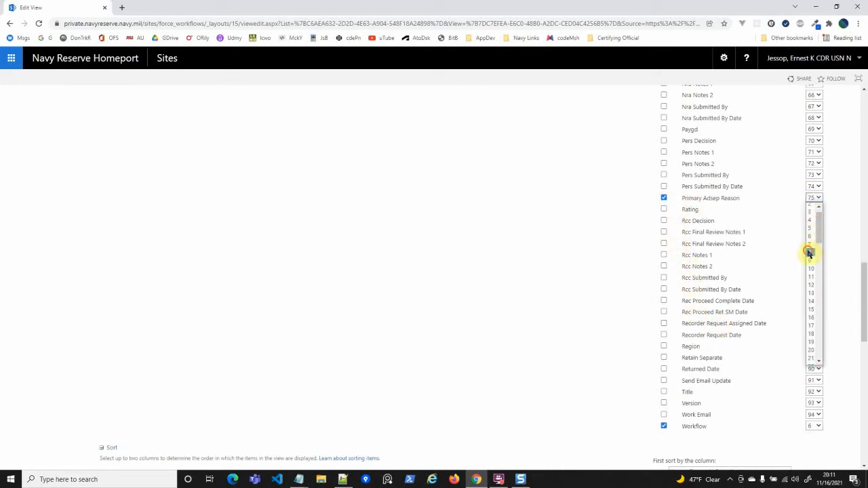
click(809, 252)
Filter the view to show items only when a condition is true, using the Nra column with the "is equal to" operator.
scroll(342, 230, up, 5)
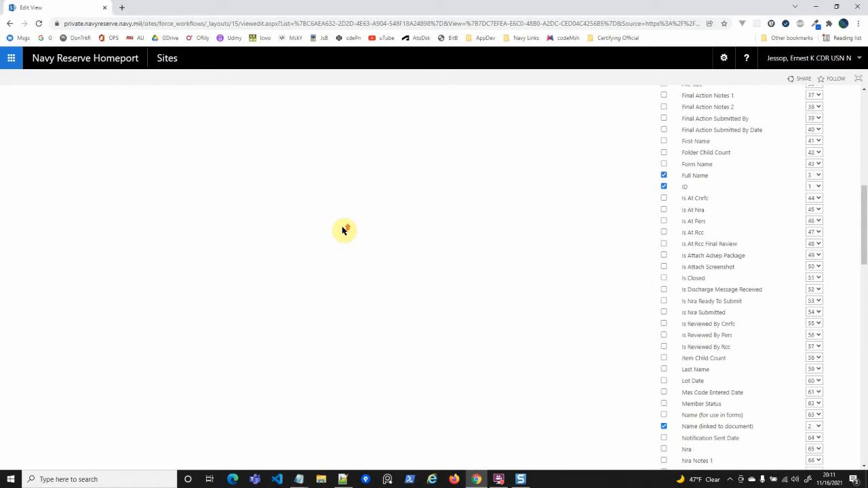
scroll(342, 230, down, 15)
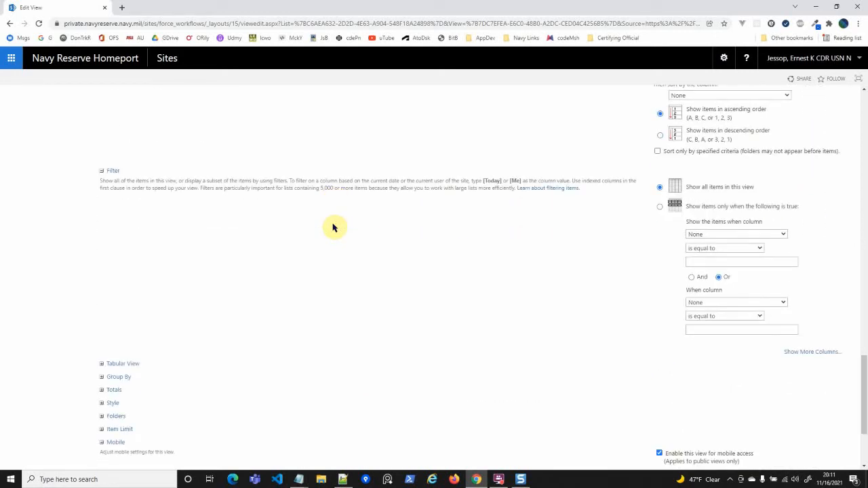
scroll(452, 233, up, 3)
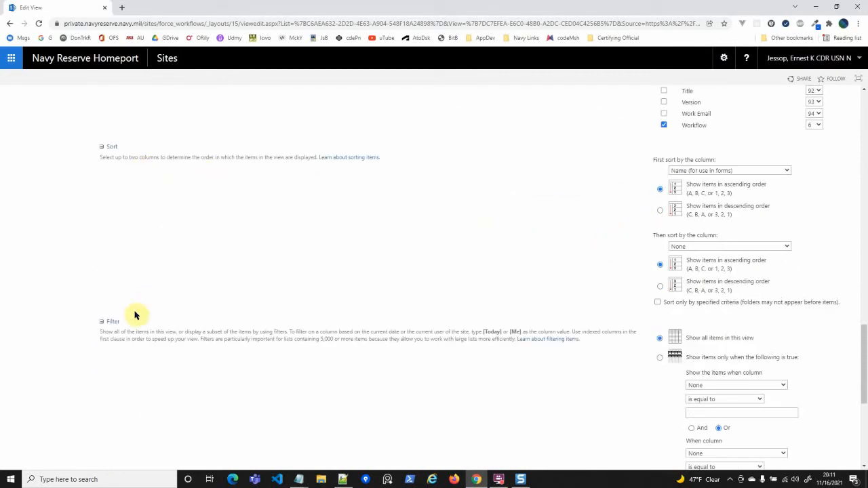
scroll(509, 329, down, 1)
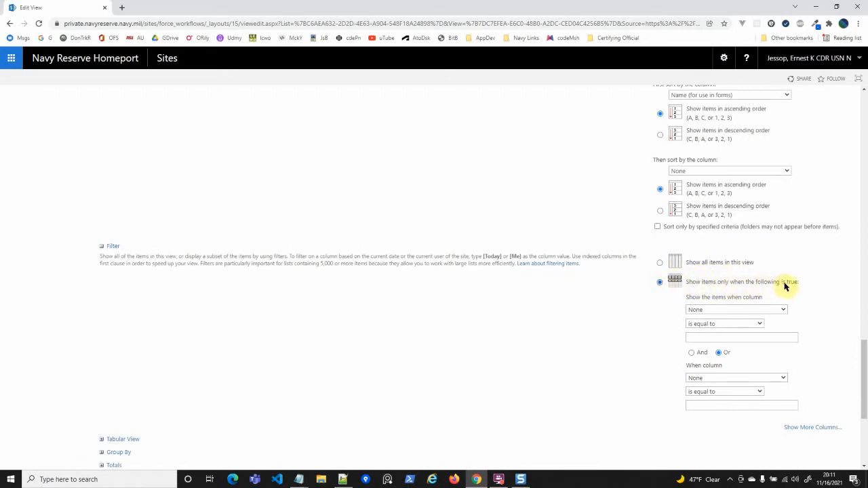
click(746, 310)
drag(782, 178, 782, 249)
click(737, 245)
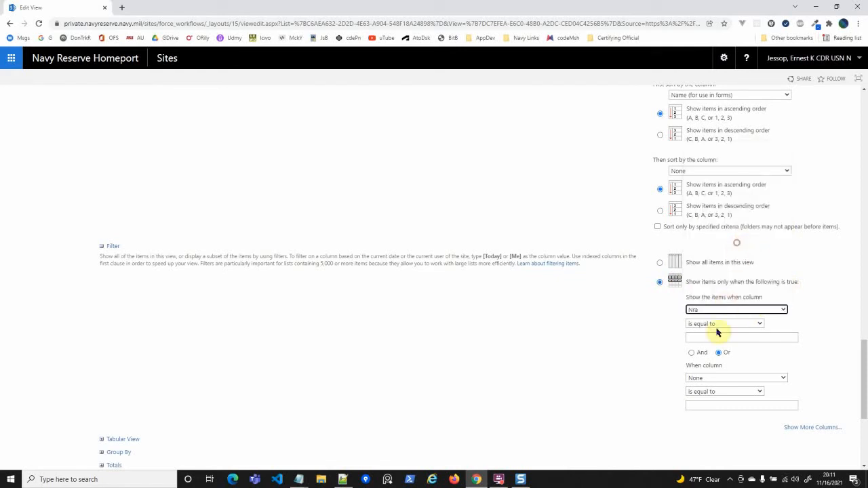
Switch to Notepad++ and copy the command name NOSC TUCSON AZ from commands_sw.js.
click(343, 480)
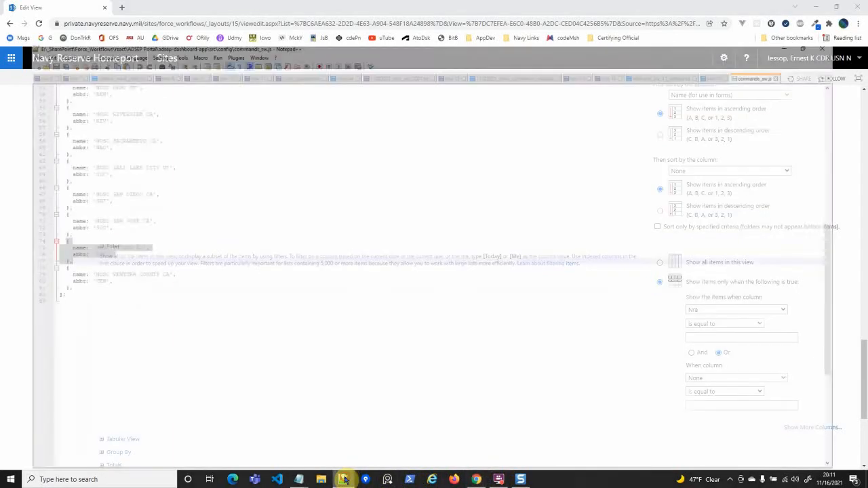
click(98, 233)
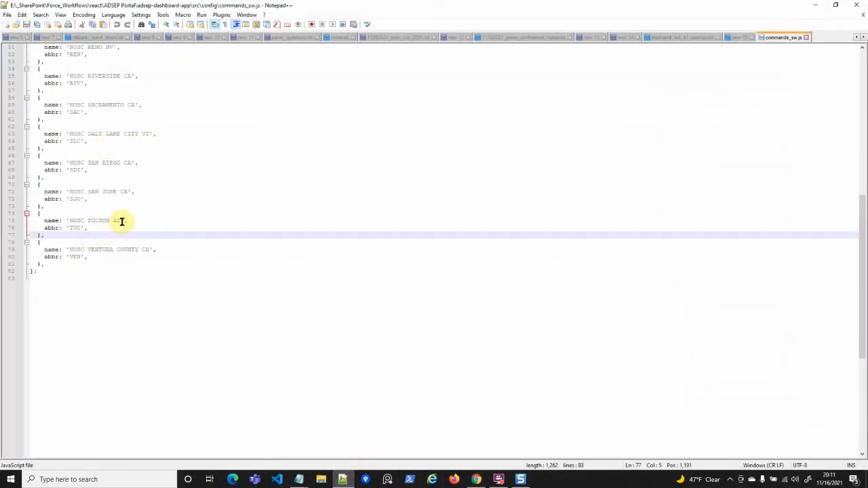
drag(121, 220, 78, 219)
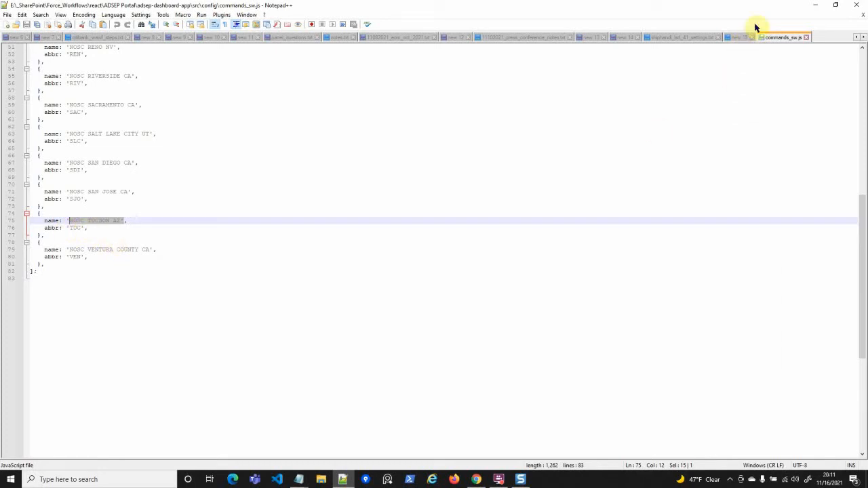
Return to the view settings in Chrome and set the Nra filter value to NOSC TUCSON AZ, without a trailing quote.
click(815, 5)
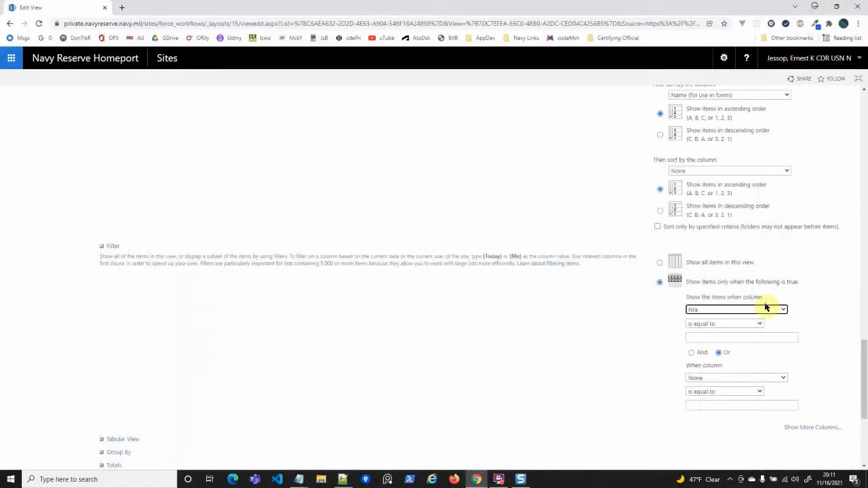
click(713, 337)
text(NOSC TUCSON AZ')
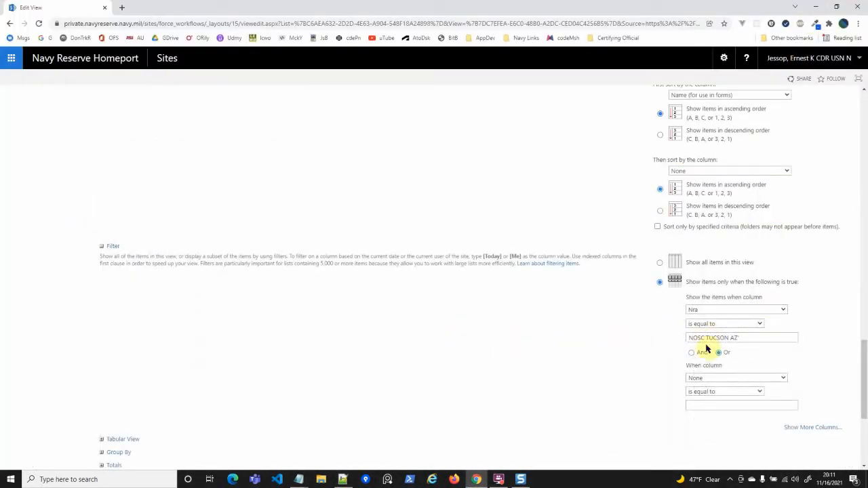
click(498, 333)
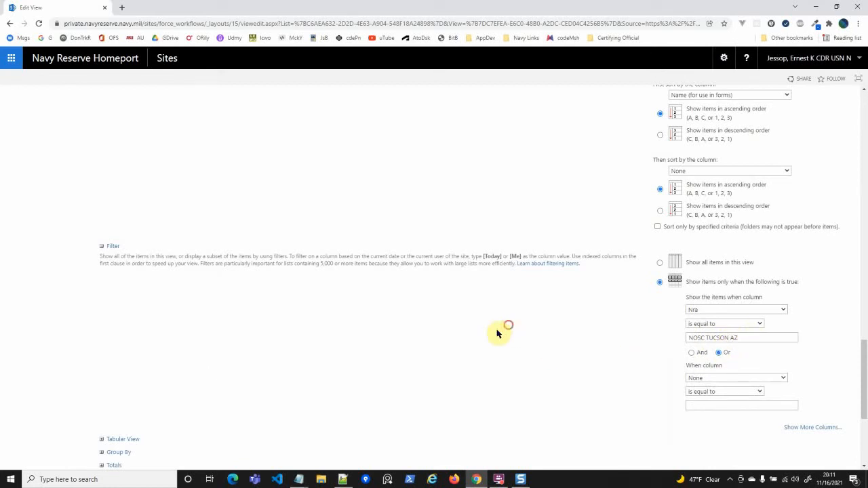
click(689, 339)
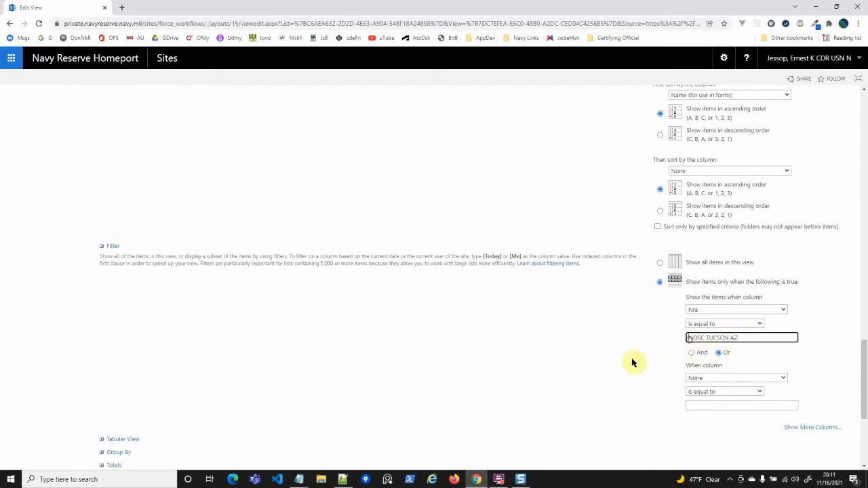
click(486, 357)
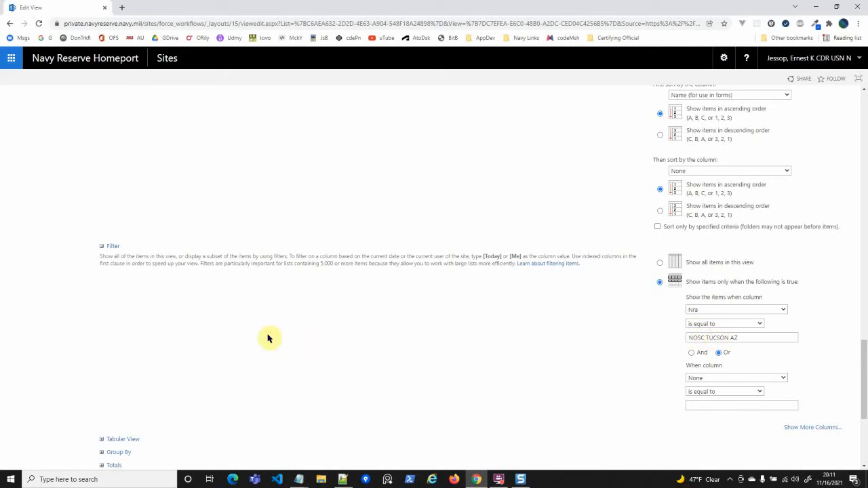
Set the view style to Shaded.
scroll(270, 337, down, 2)
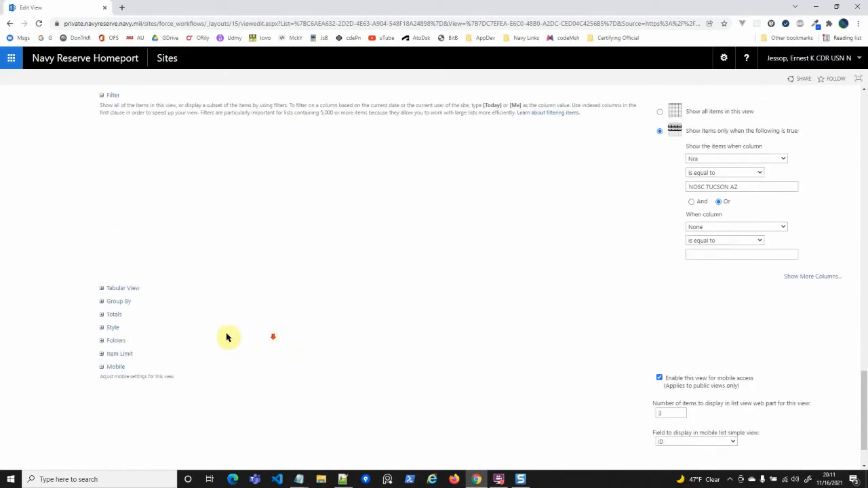
click(112, 328)
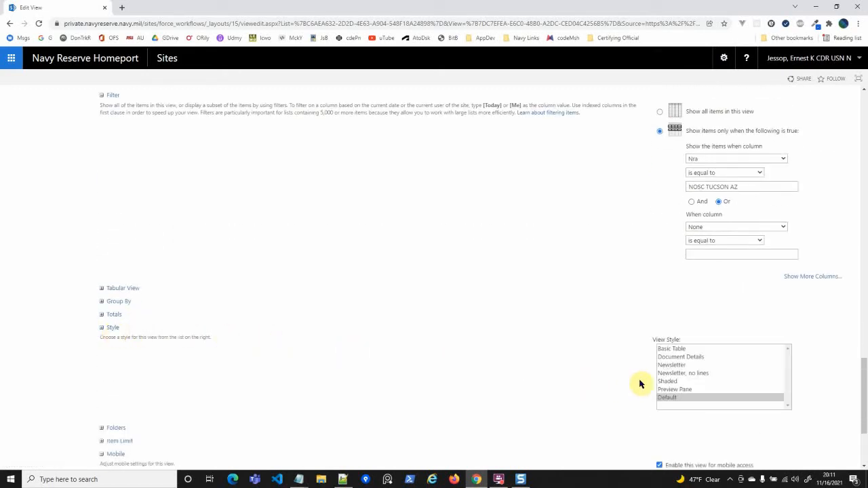
click(669, 382)
Set the total for the ID column to Count and save the view.
scroll(185, 324, down, 1)
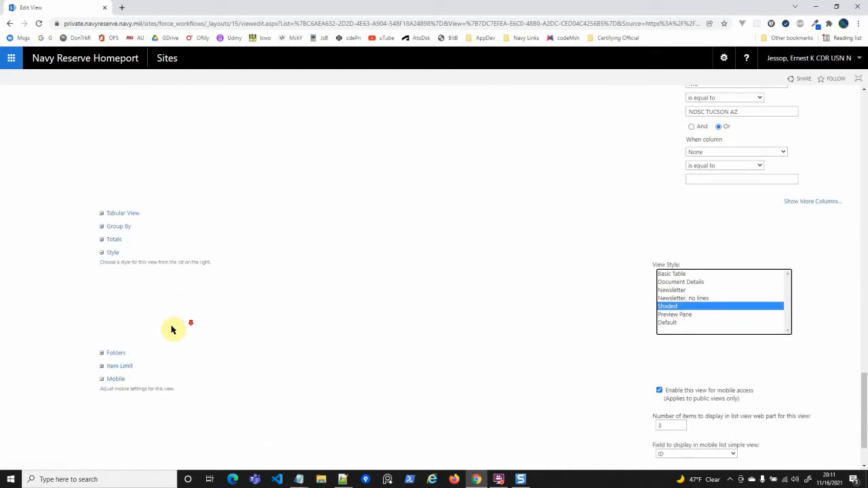
click(114, 239)
click(822, 295)
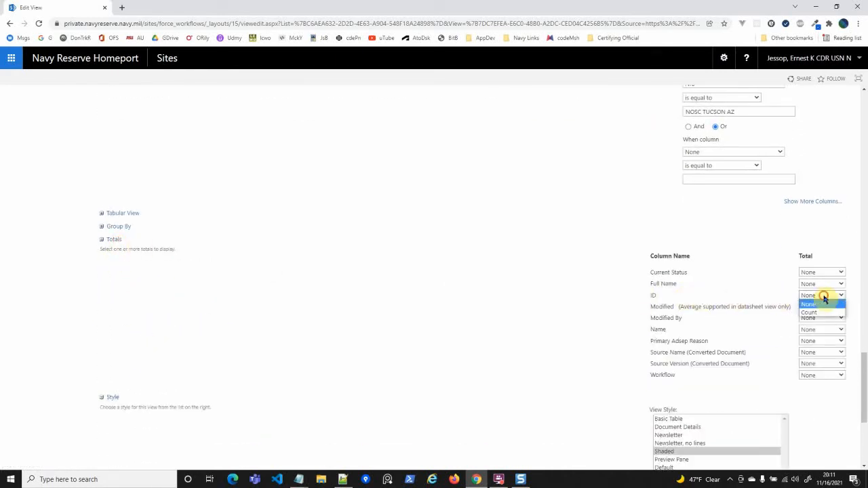
click(813, 313)
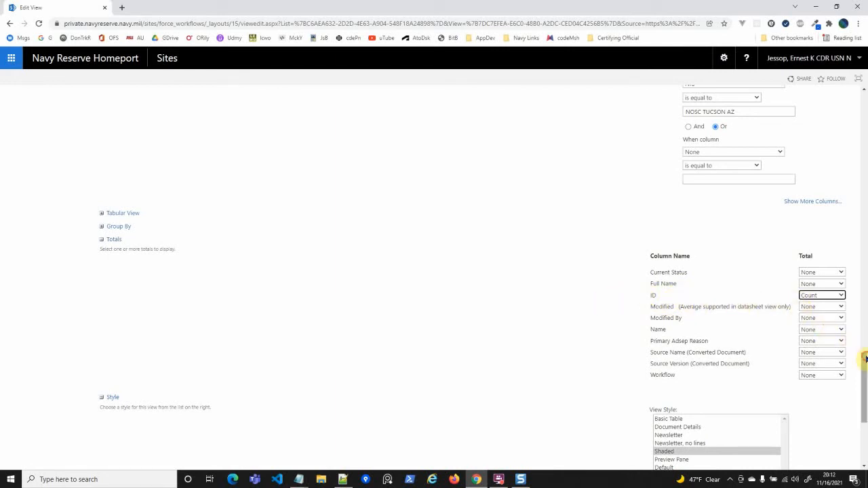
drag(866, 358, 796, 421)
click(797, 421)
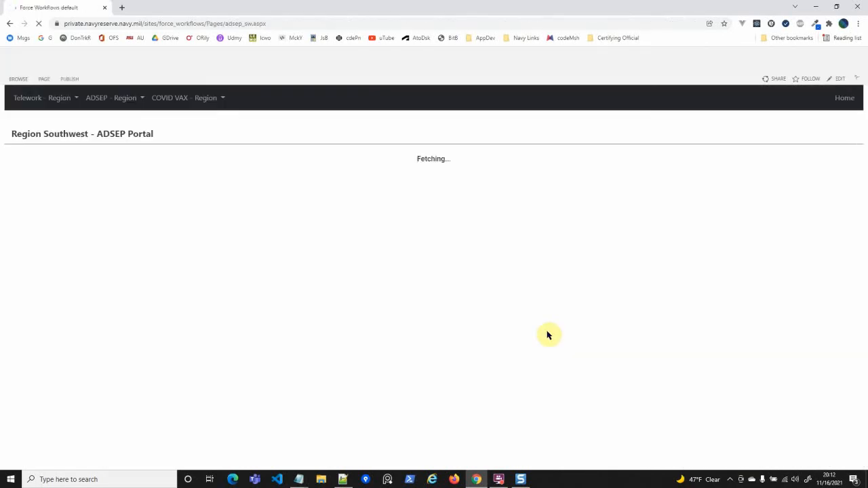
Start a new ADSEP package with region NAVREG SOUTHWEST RCC SAN DIEGO CA and NRA NOSC TUCSON AZ.
scroll(265, 252, down, 3)
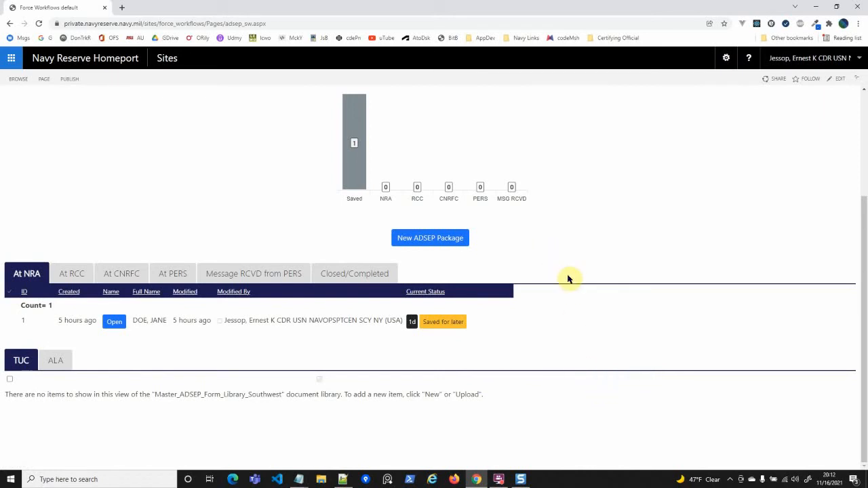
click(445, 239)
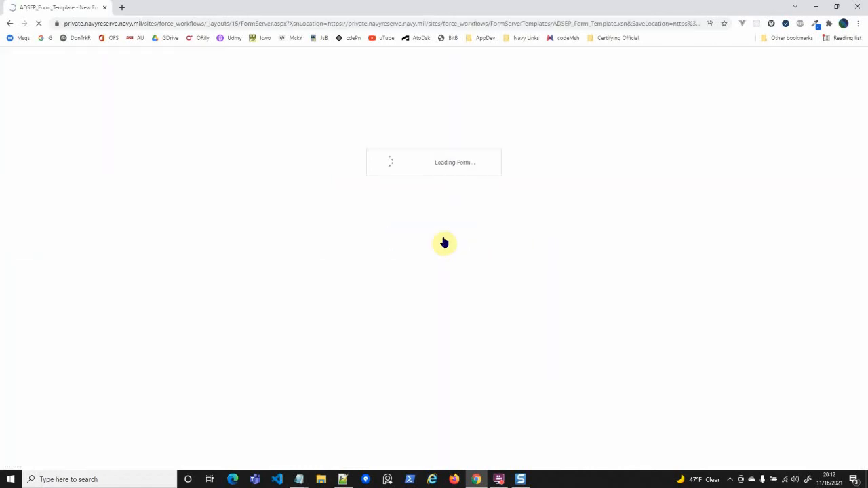
click(407, 106)
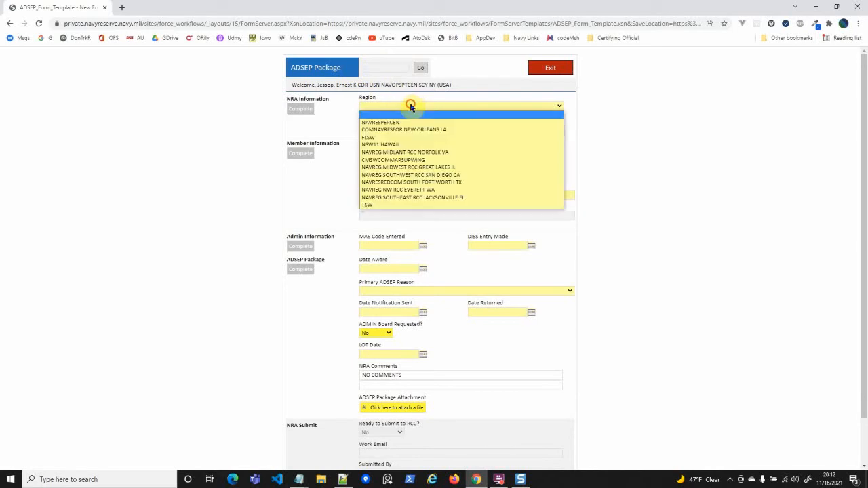
click(442, 177)
click(455, 130)
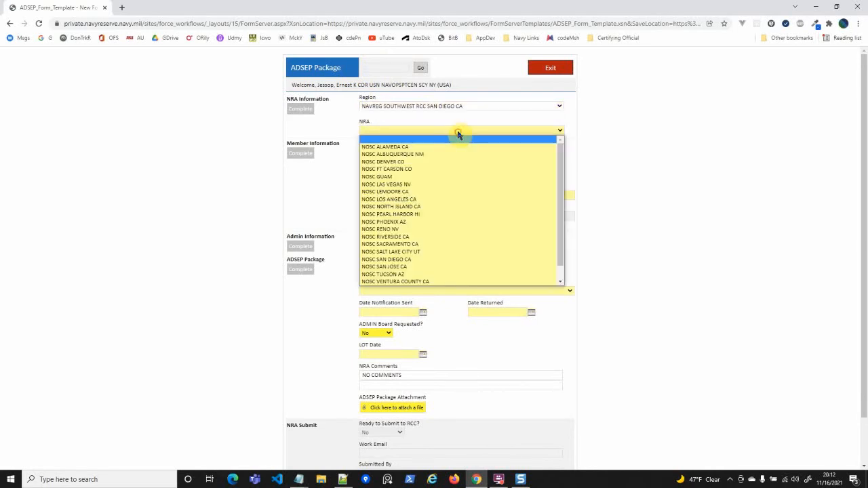
click(404, 260)
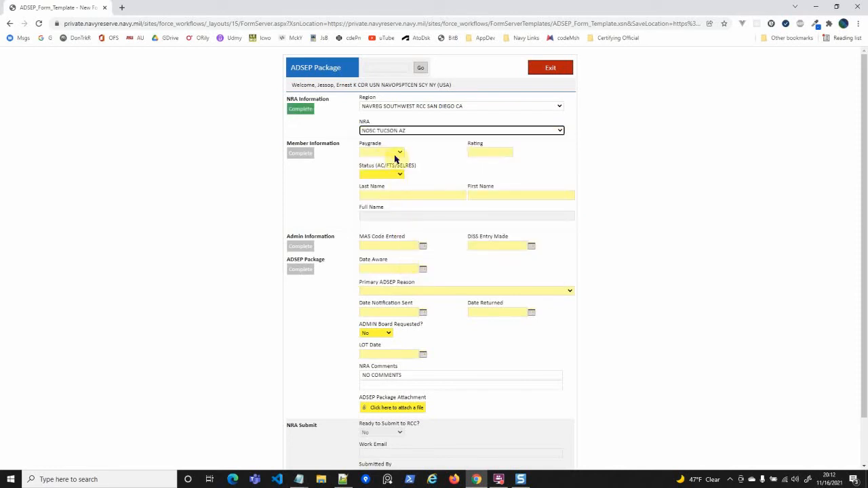
Enter the member's last name and first name in the Member Information section.
click(386, 192)
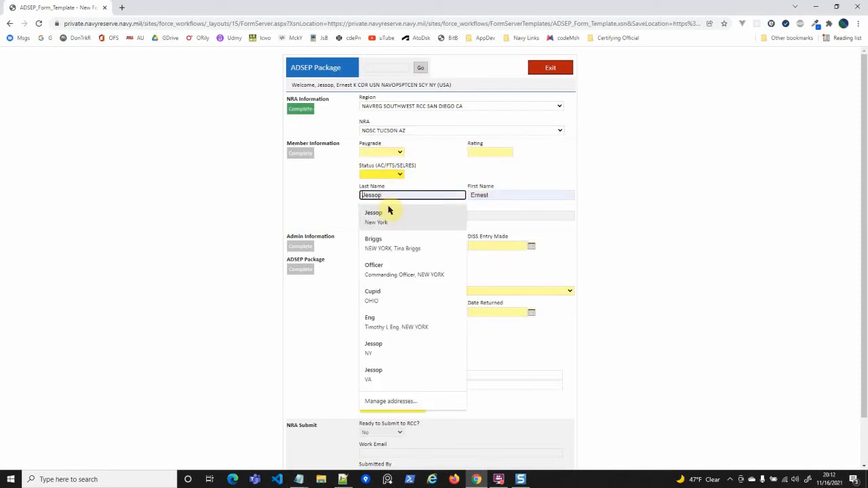
text(Speakman)
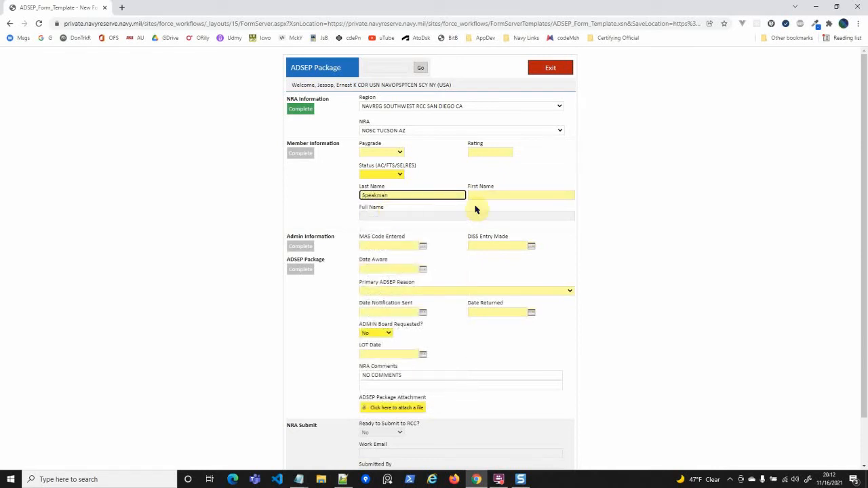
click(478, 194)
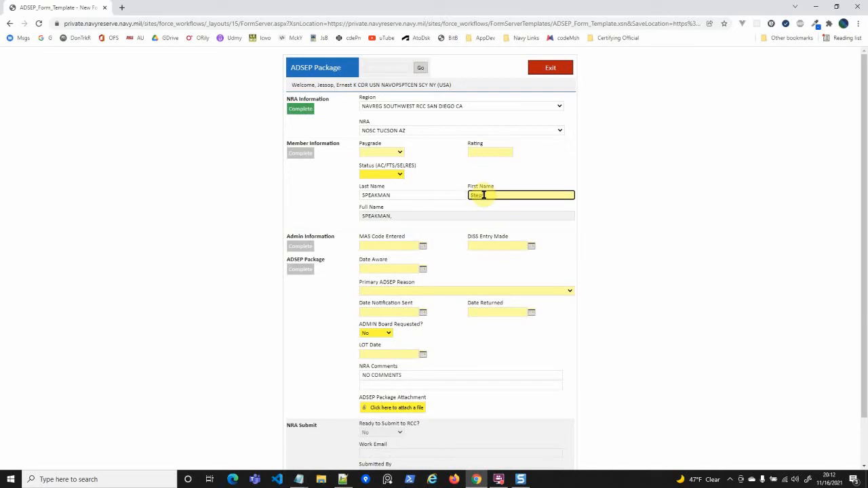
click(519, 226)
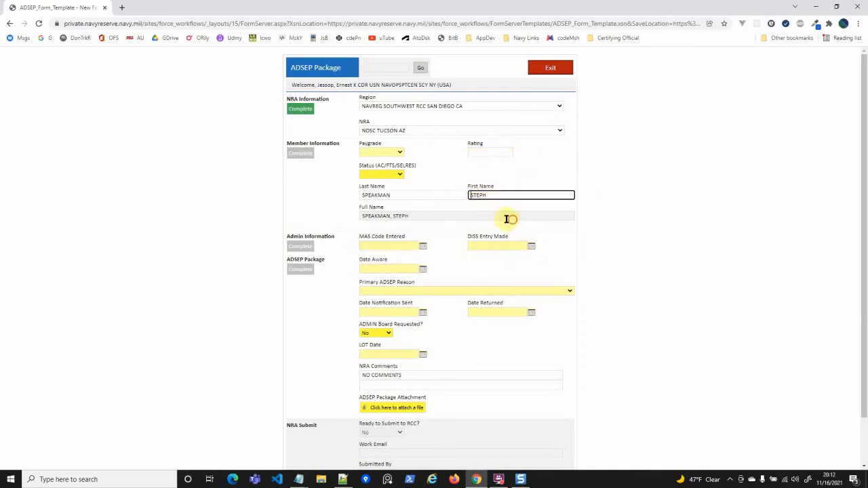
Save the ADSEP package's progress and exit the form to the portal page.
scroll(432, 231, down, 1)
scroll(432, 231, down, 1)
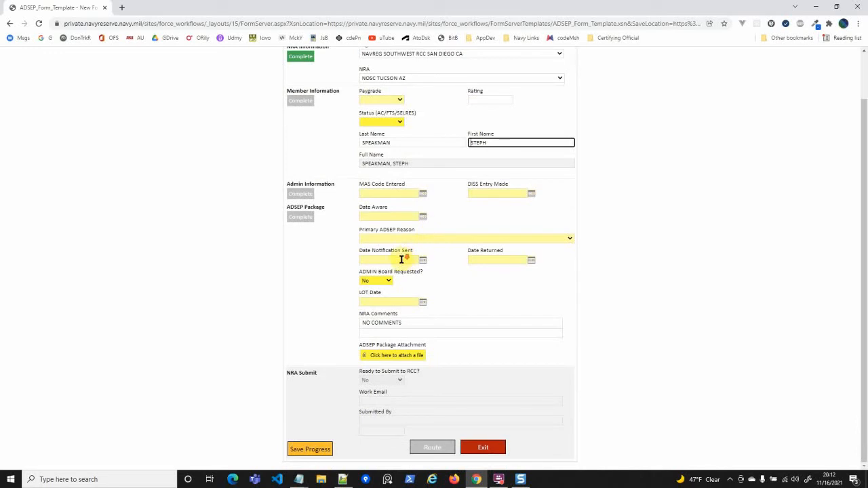
click(318, 450)
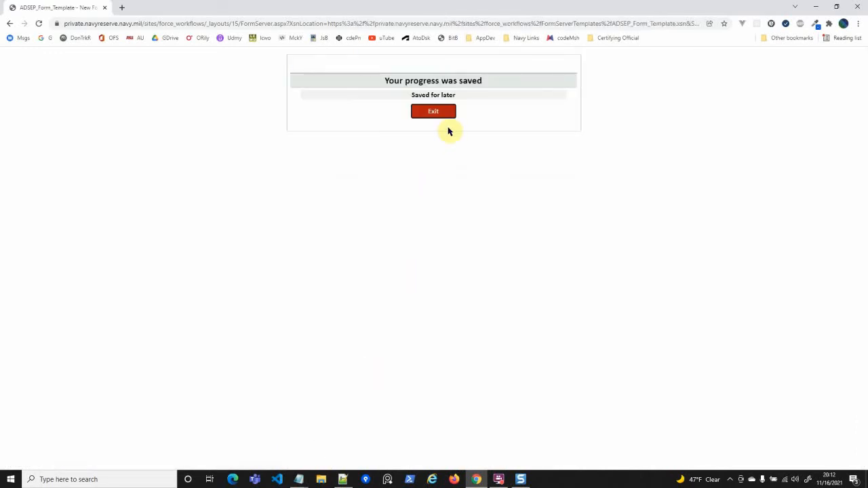
click(440, 114)
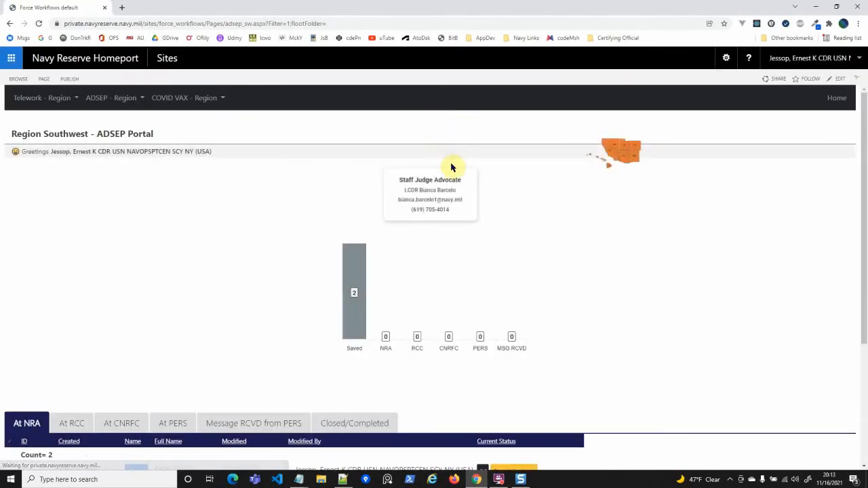
Compare the package lists for TUC and ALA on the portal page.
scroll(380, 182, down, 3)
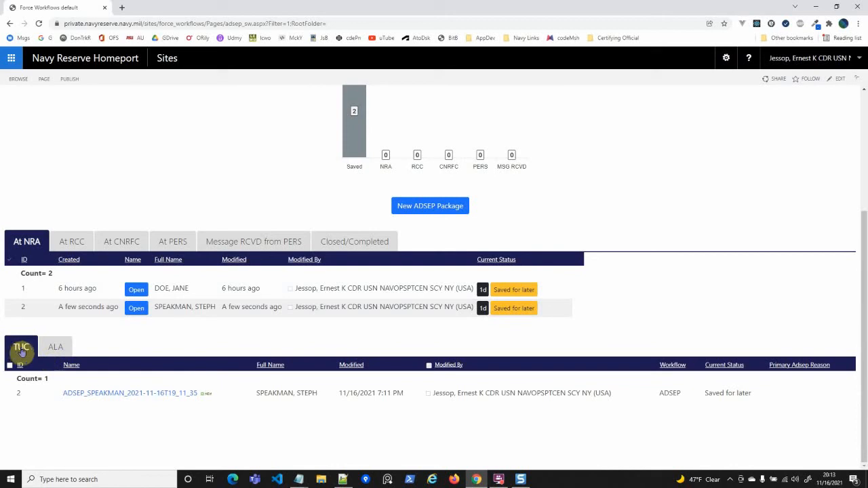
click(57, 348)
click(33, 352)
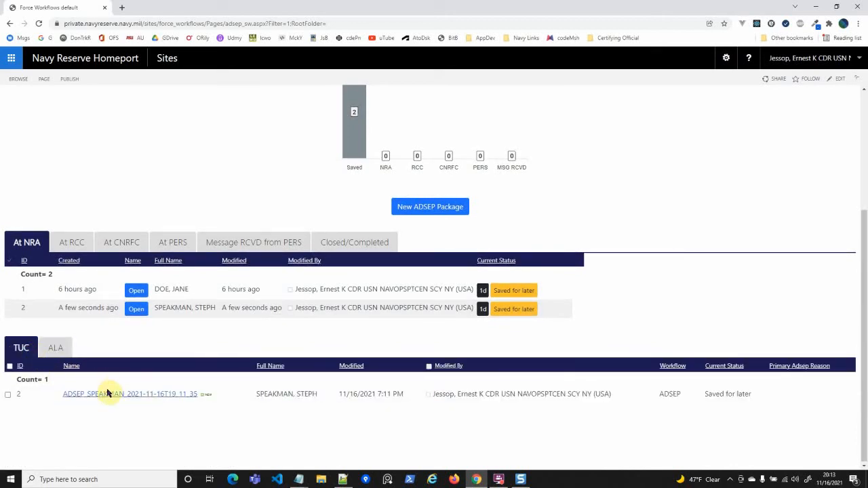
click(58, 349)
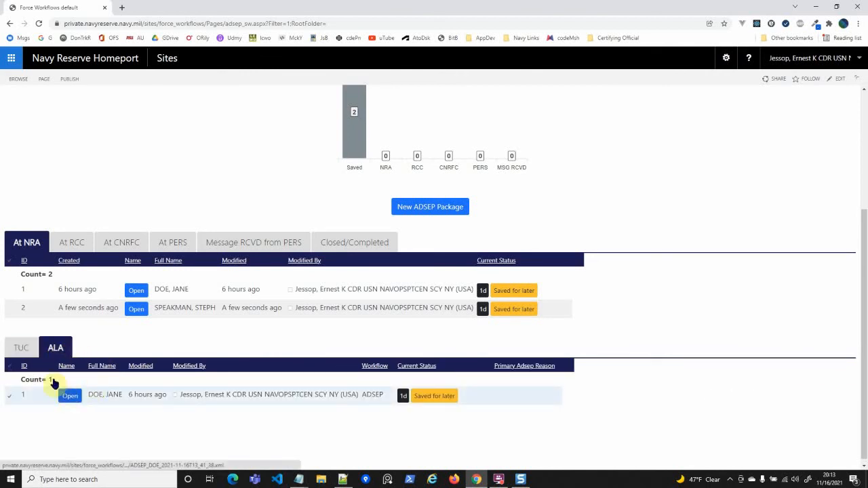
click(56, 348)
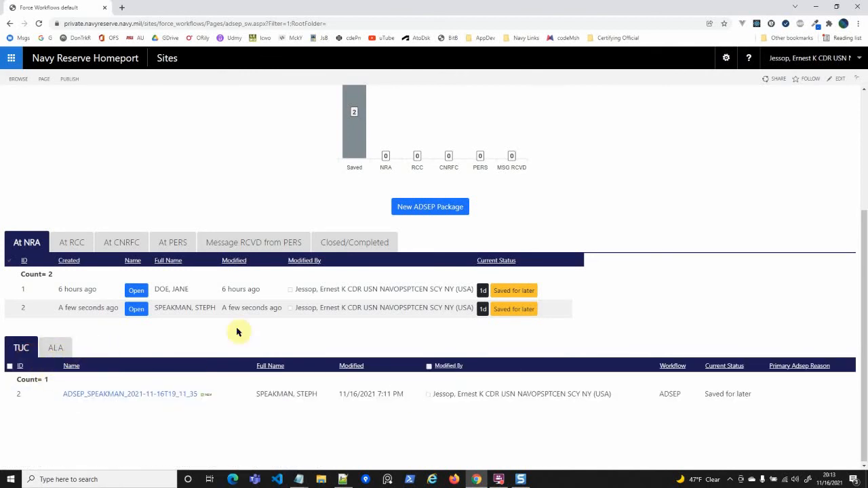
Put the portal page in edit mode and copy the JS Link value from the ALA web part's properties in Zone 4.
click(726, 58)
click(699, 99)
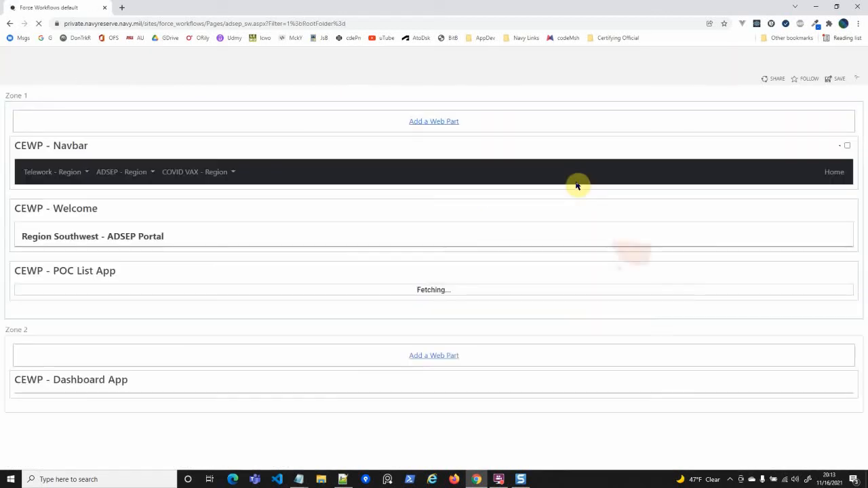
scroll(151, 339, down, 10)
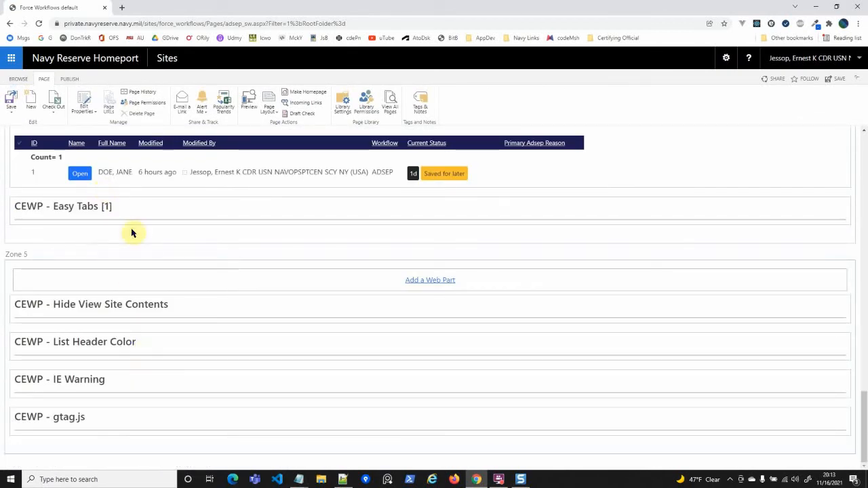
scroll(139, 237, up, 3)
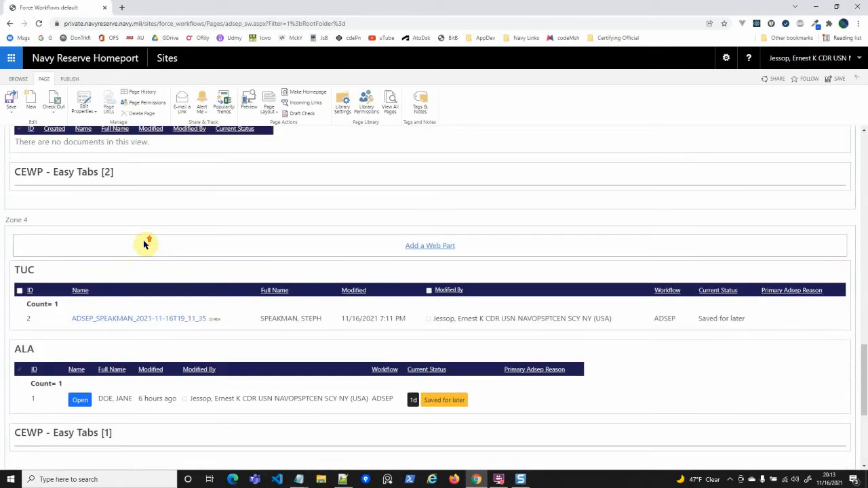
click(833, 348)
click(804, 384)
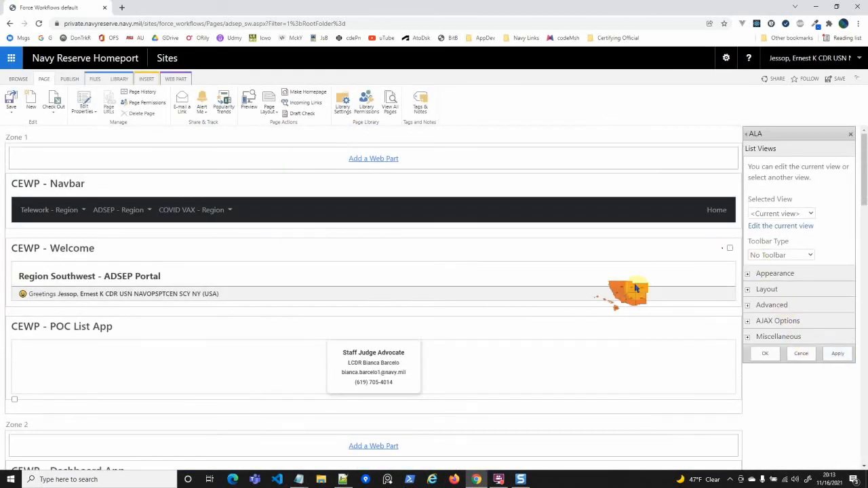
click(758, 338)
scroll(767, 326, down, 5)
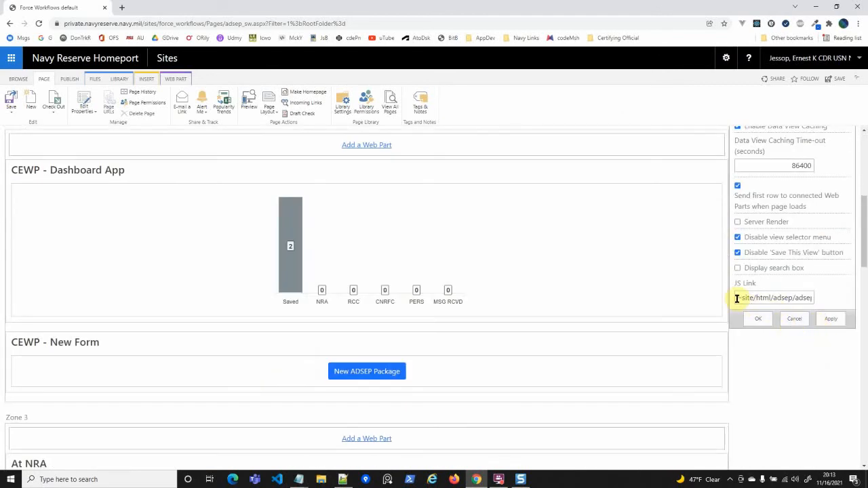
drag(737, 299, 825, 302)
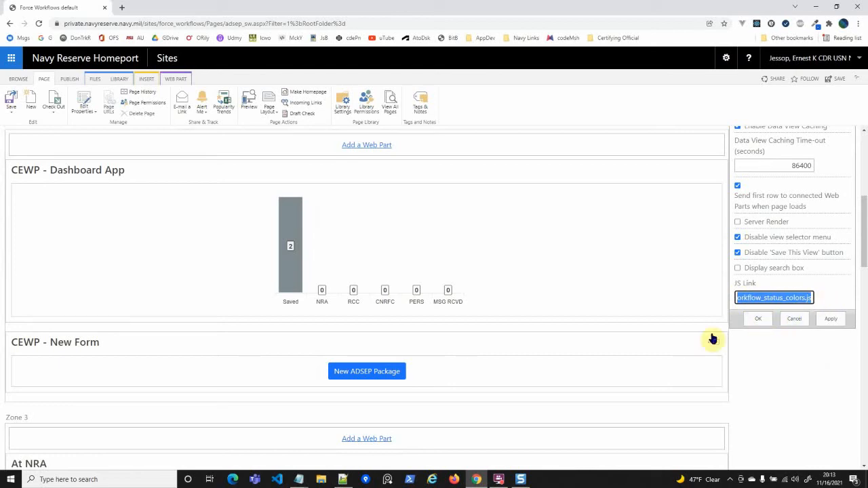
Paste the copied JS Link ending in status_colors.js into the TUC web part's properties, apply it and publish the page.
scroll(484, 351, down, 10)
scroll(460, 348, down, 5)
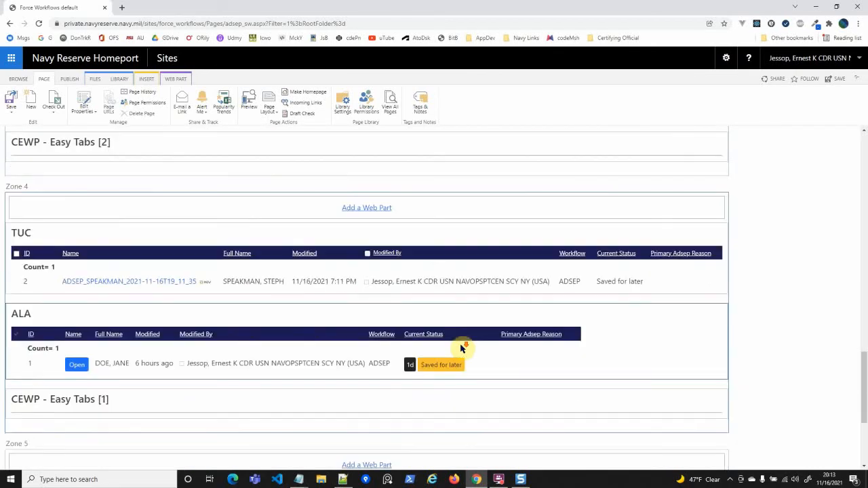
click(708, 233)
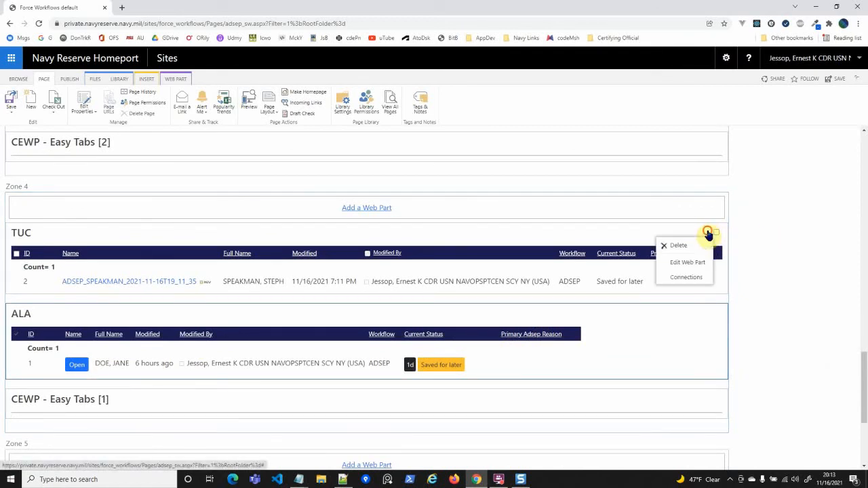
click(689, 263)
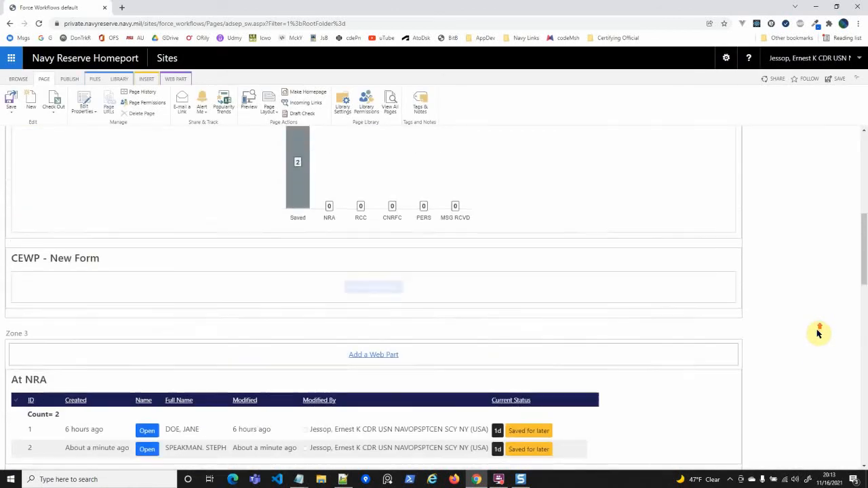
click(785, 338)
scroll(790, 331, down, 4)
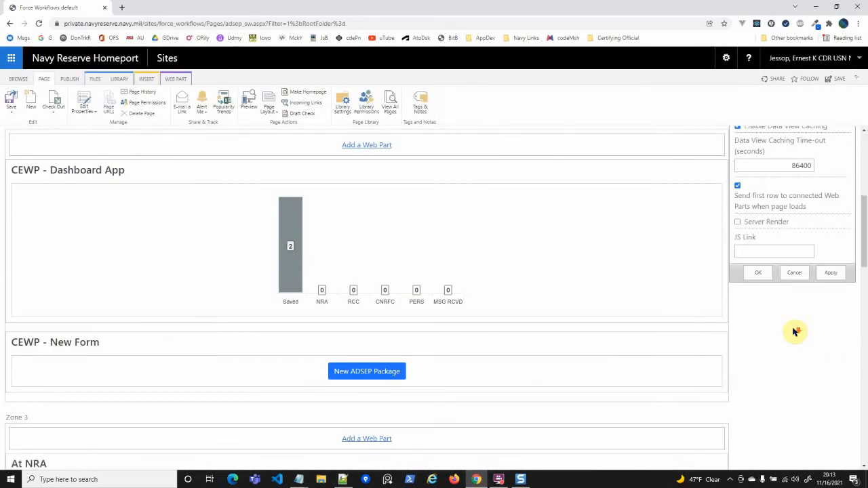
click(750, 253)
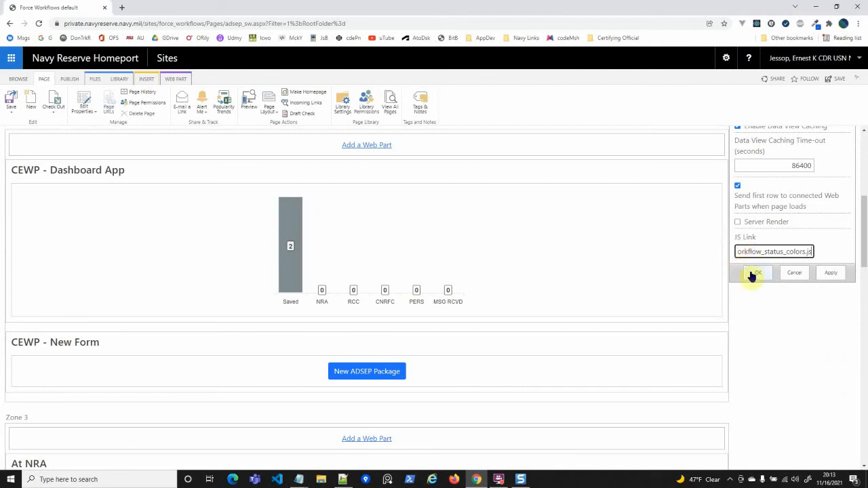
click(829, 275)
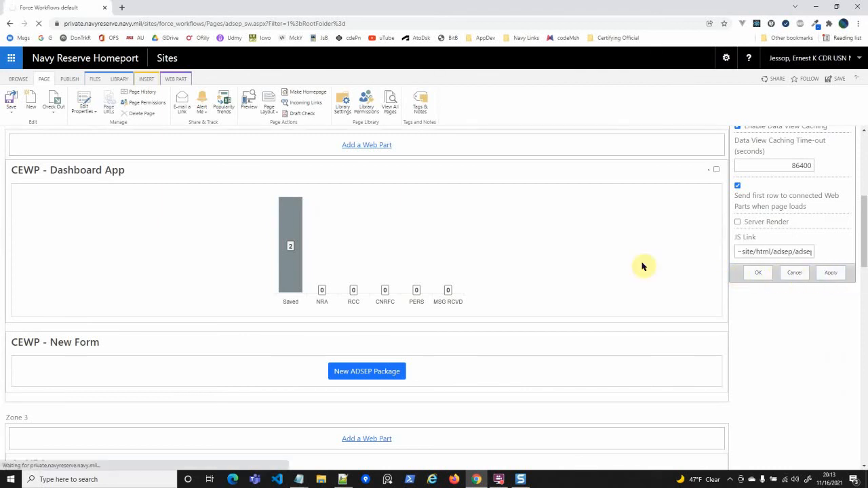
click(68, 79)
click(14, 99)
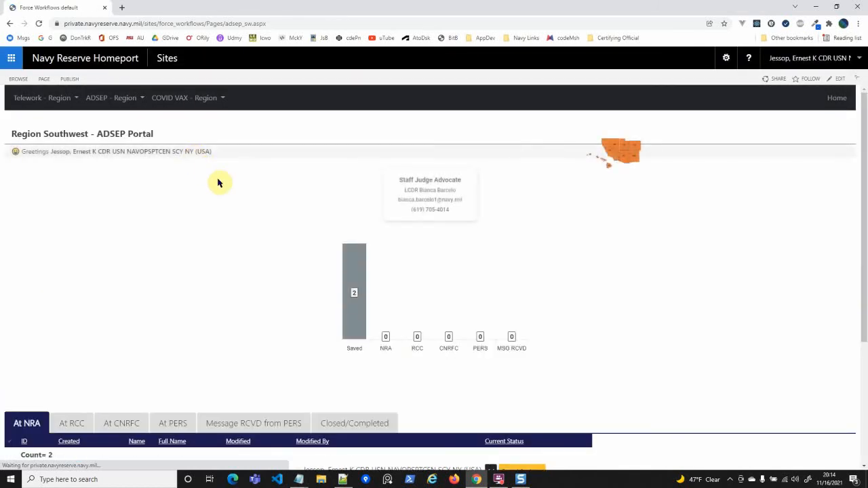
Compare the formatting of the TUC and ALA package lists on the published portal page.
scroll(218, 183, down, 3)
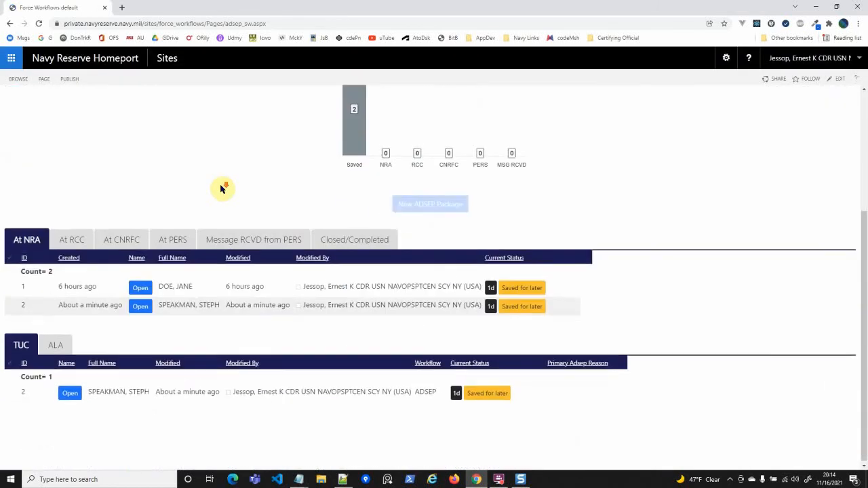
click(54, 343)
click(26, 346)
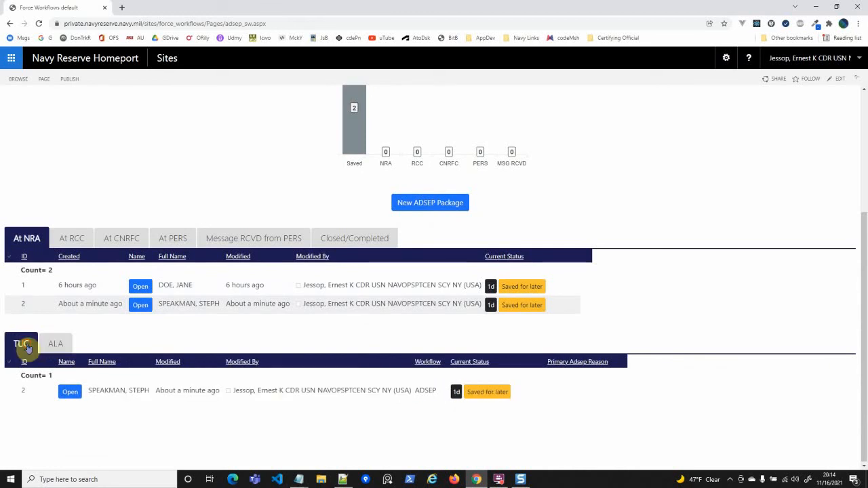
click(56, 344)
click(28, 348)
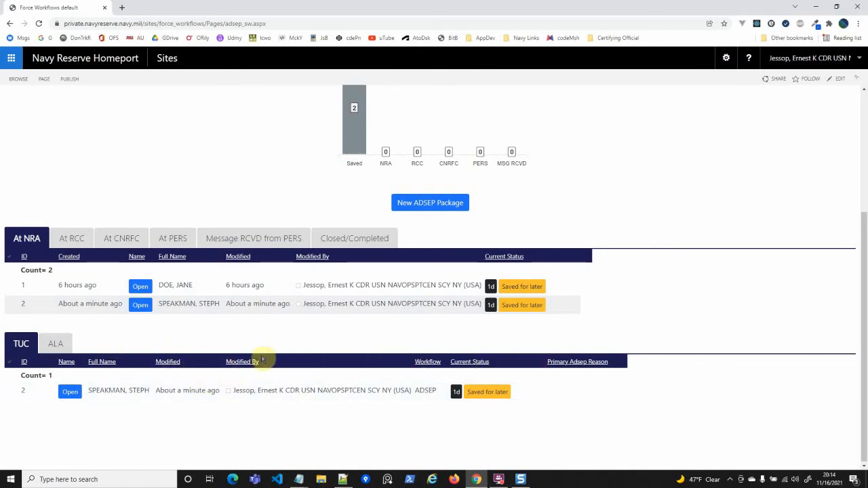
click(517, 481)
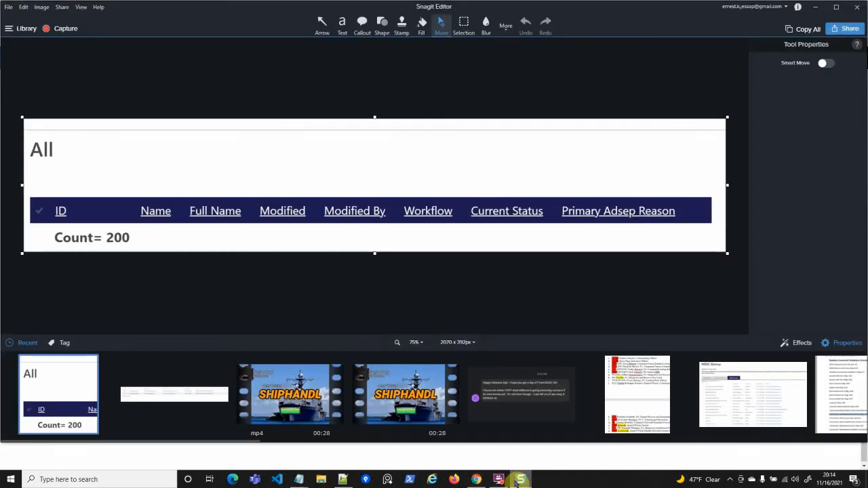
click(817, 7)
click(498, 479)
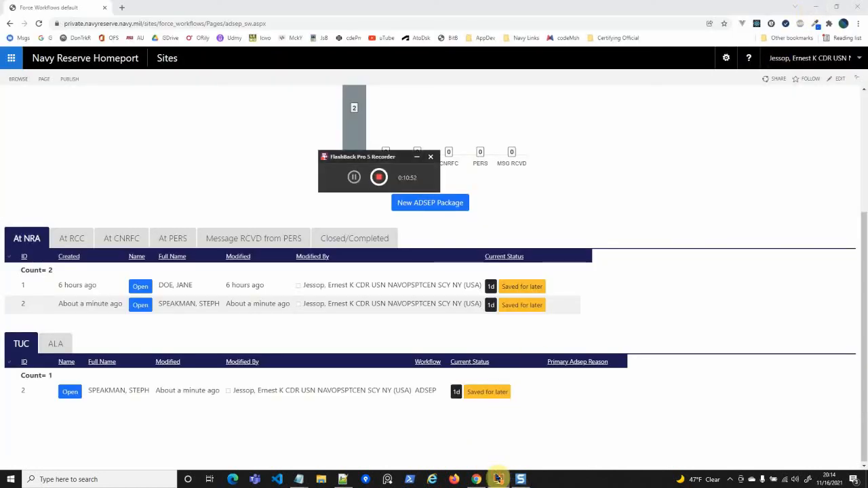